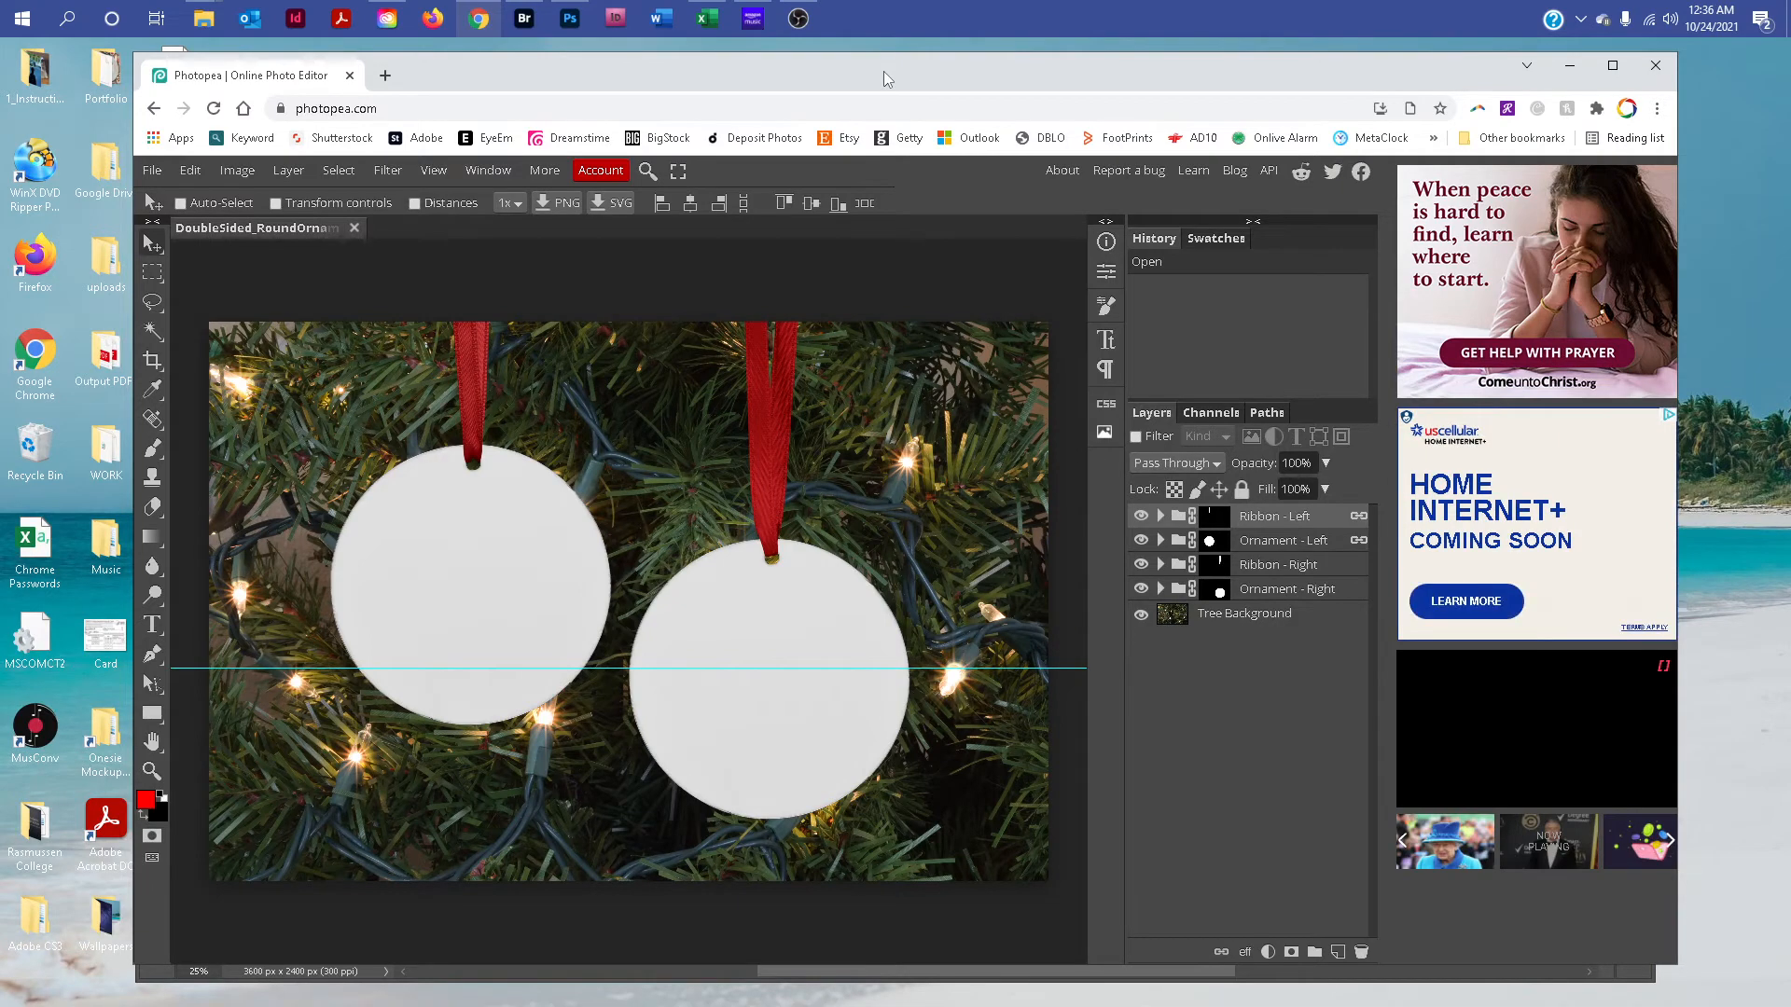
click(154, 171)
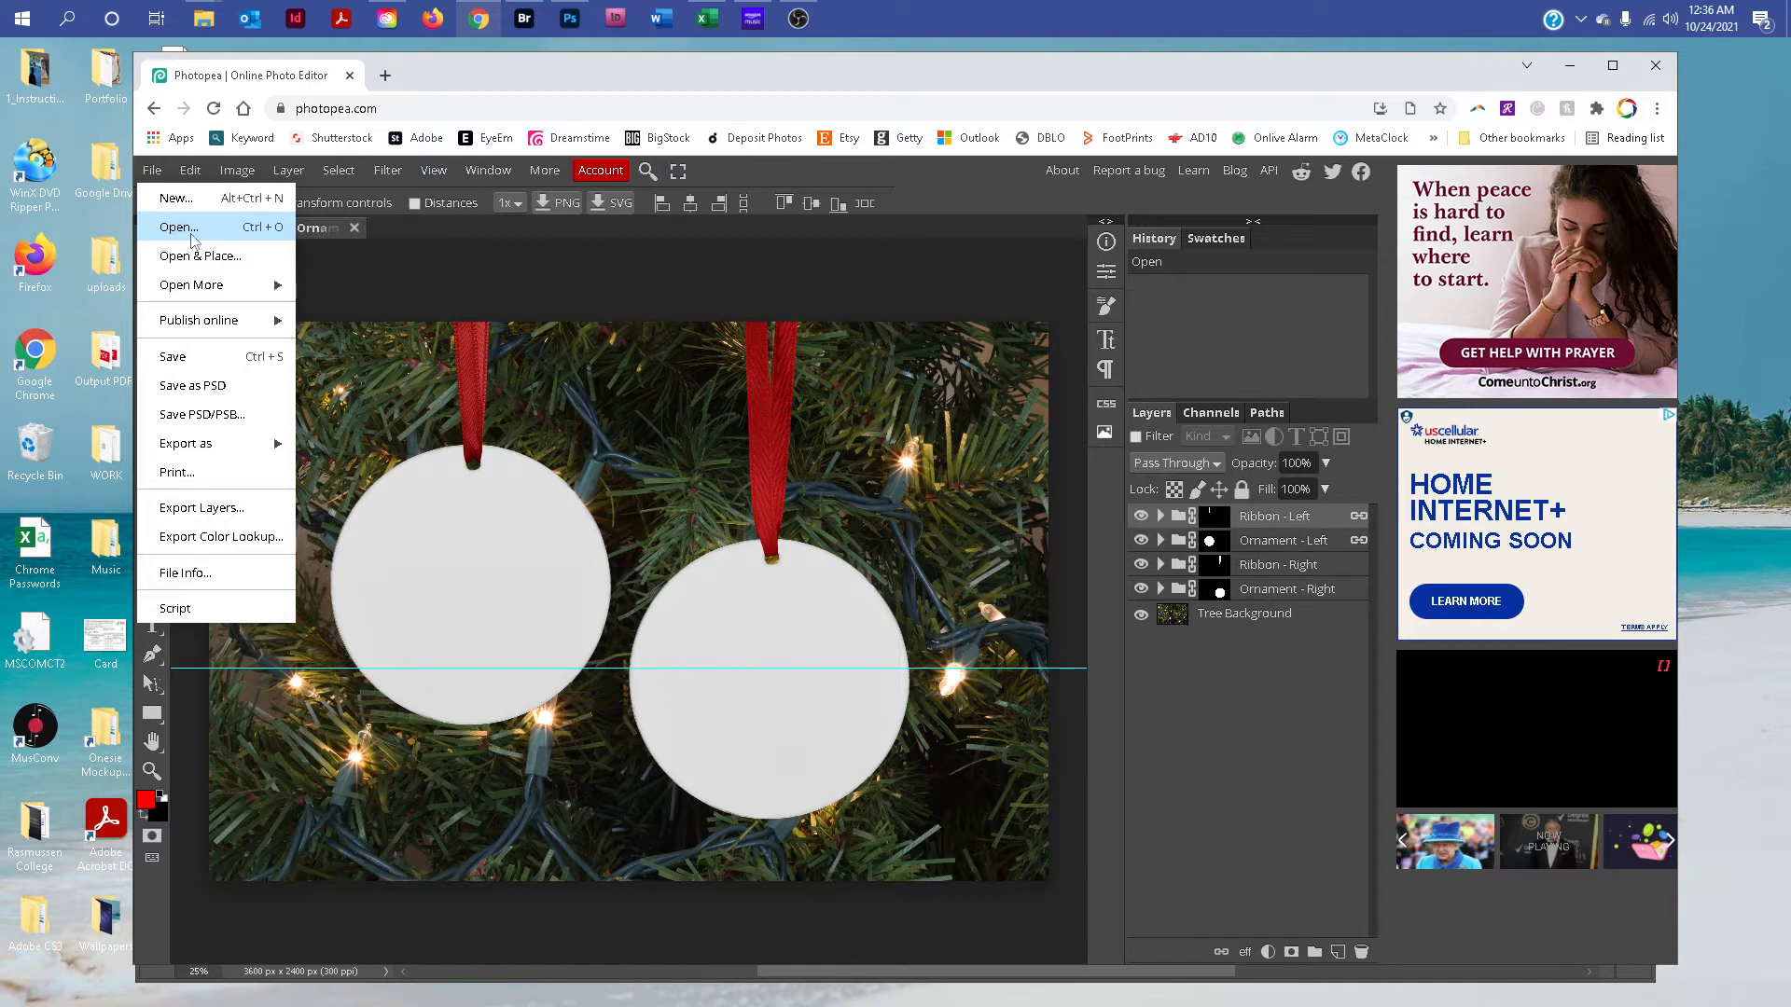
click(547, 295)
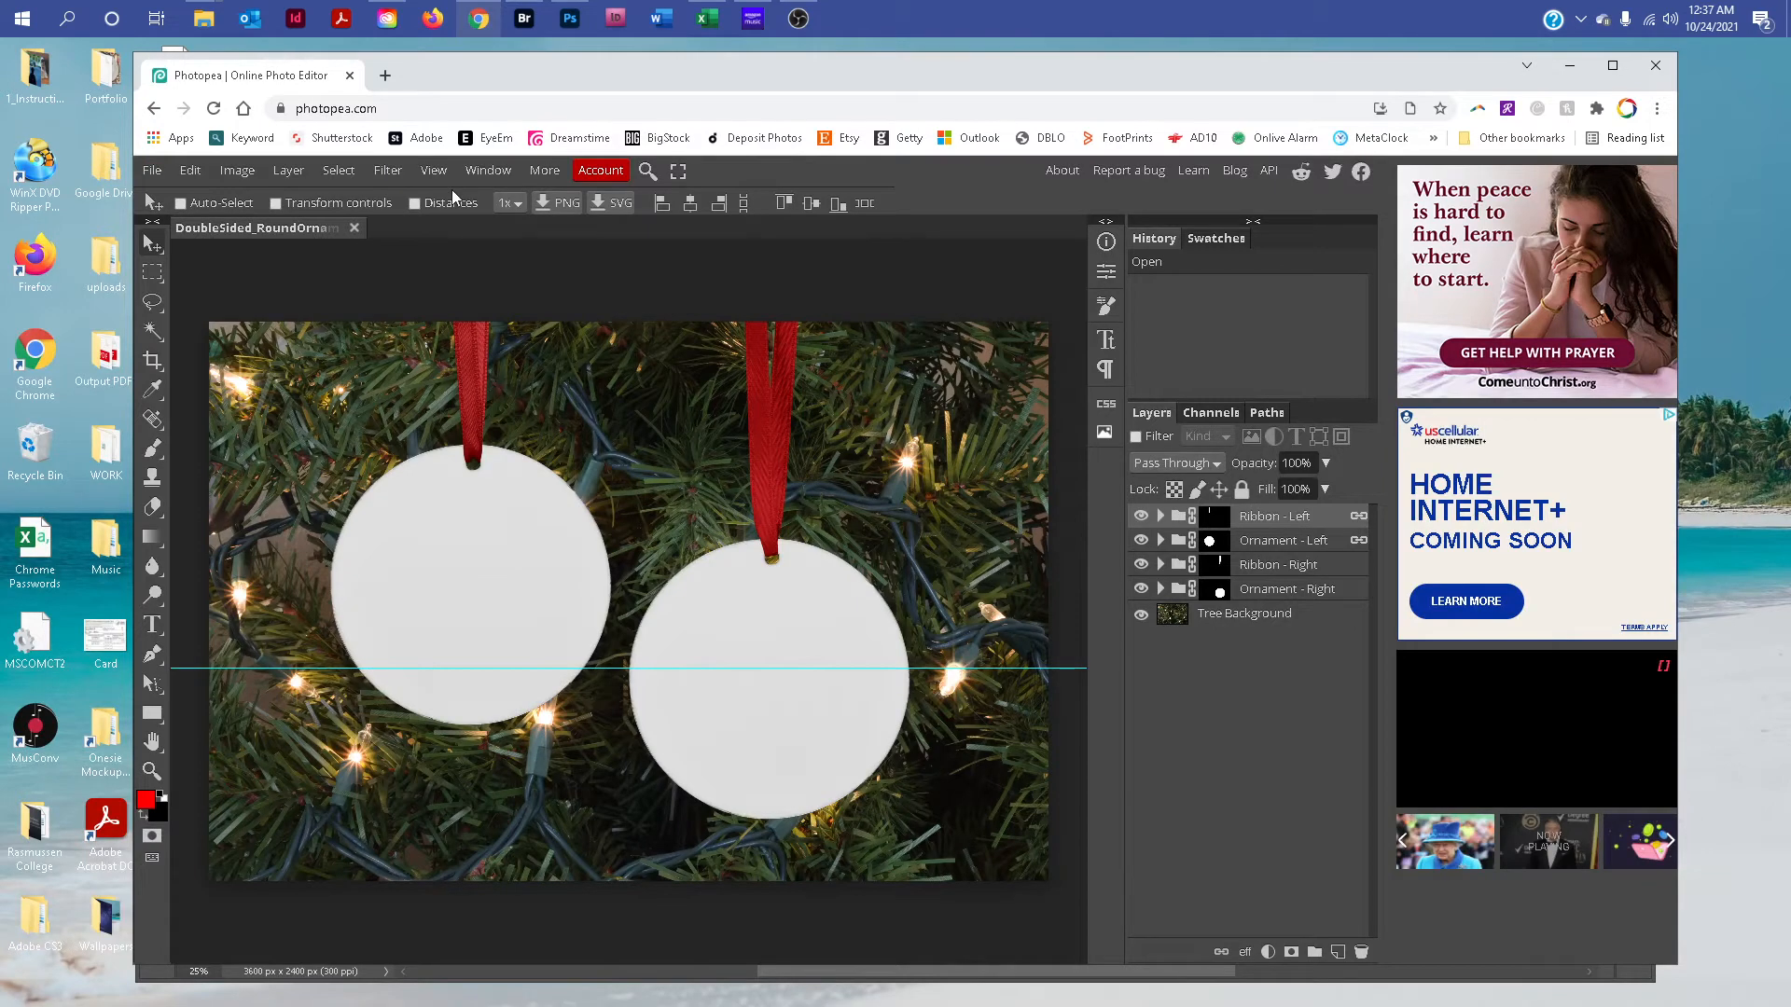
click(499, 168)
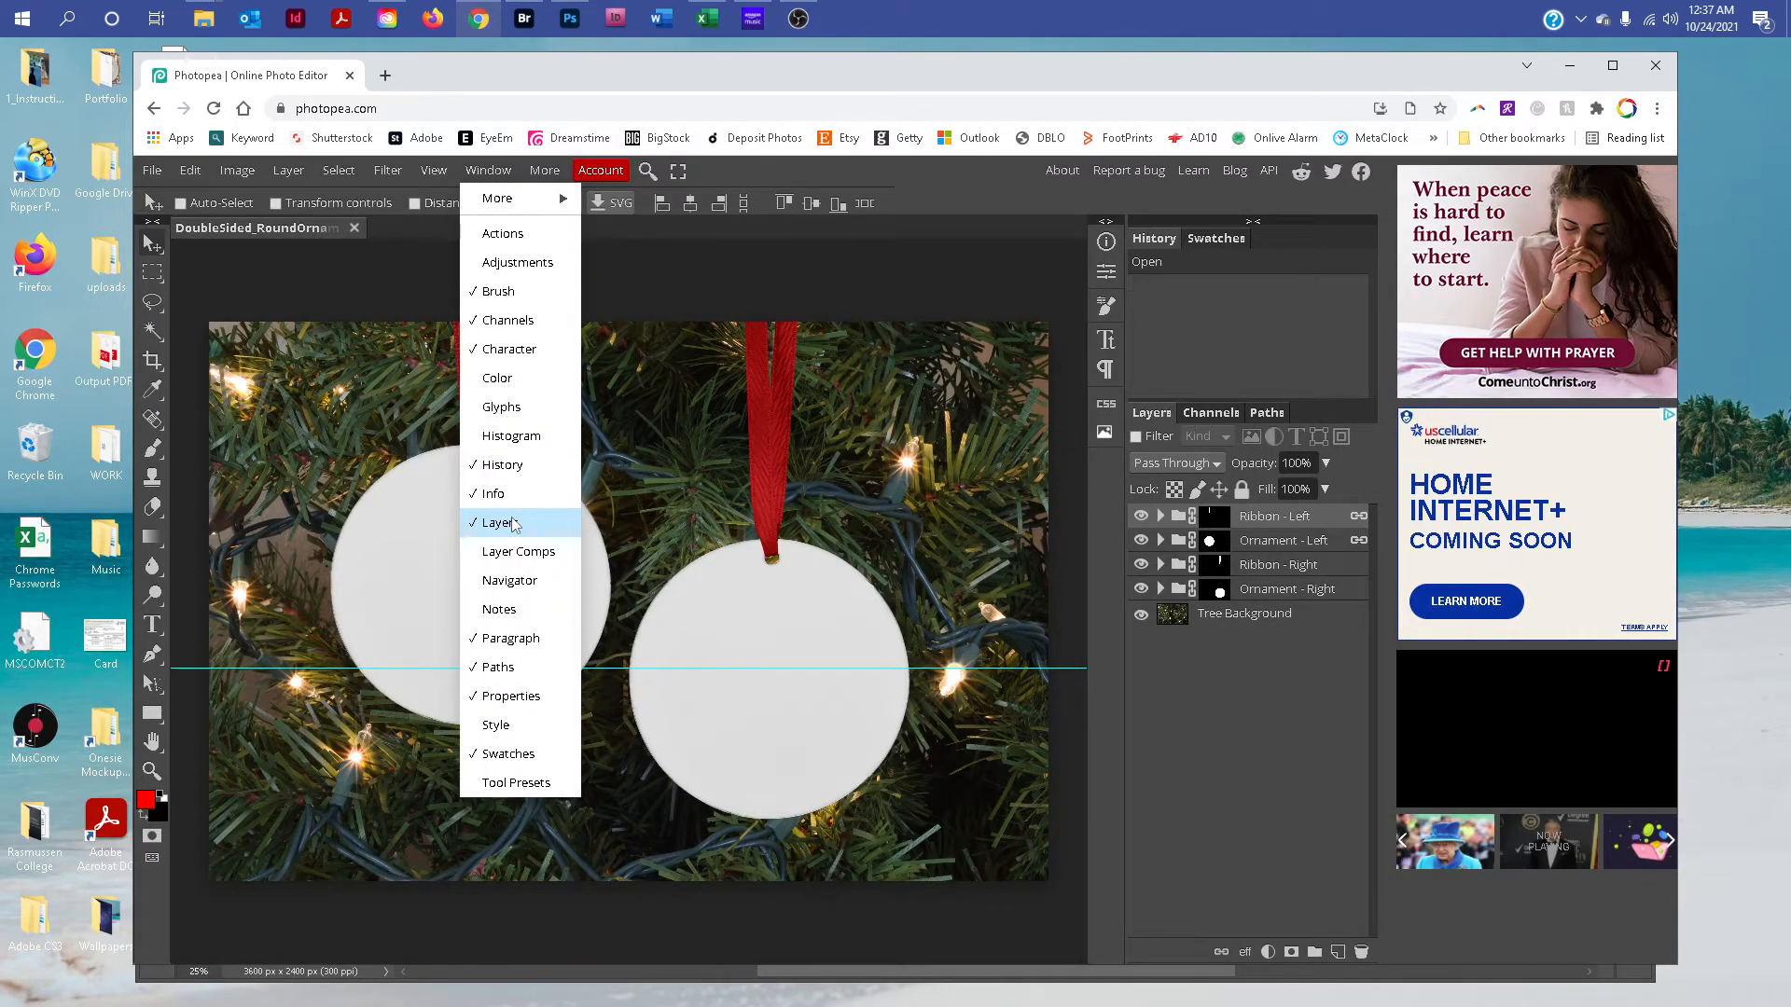
click(1060, 413)
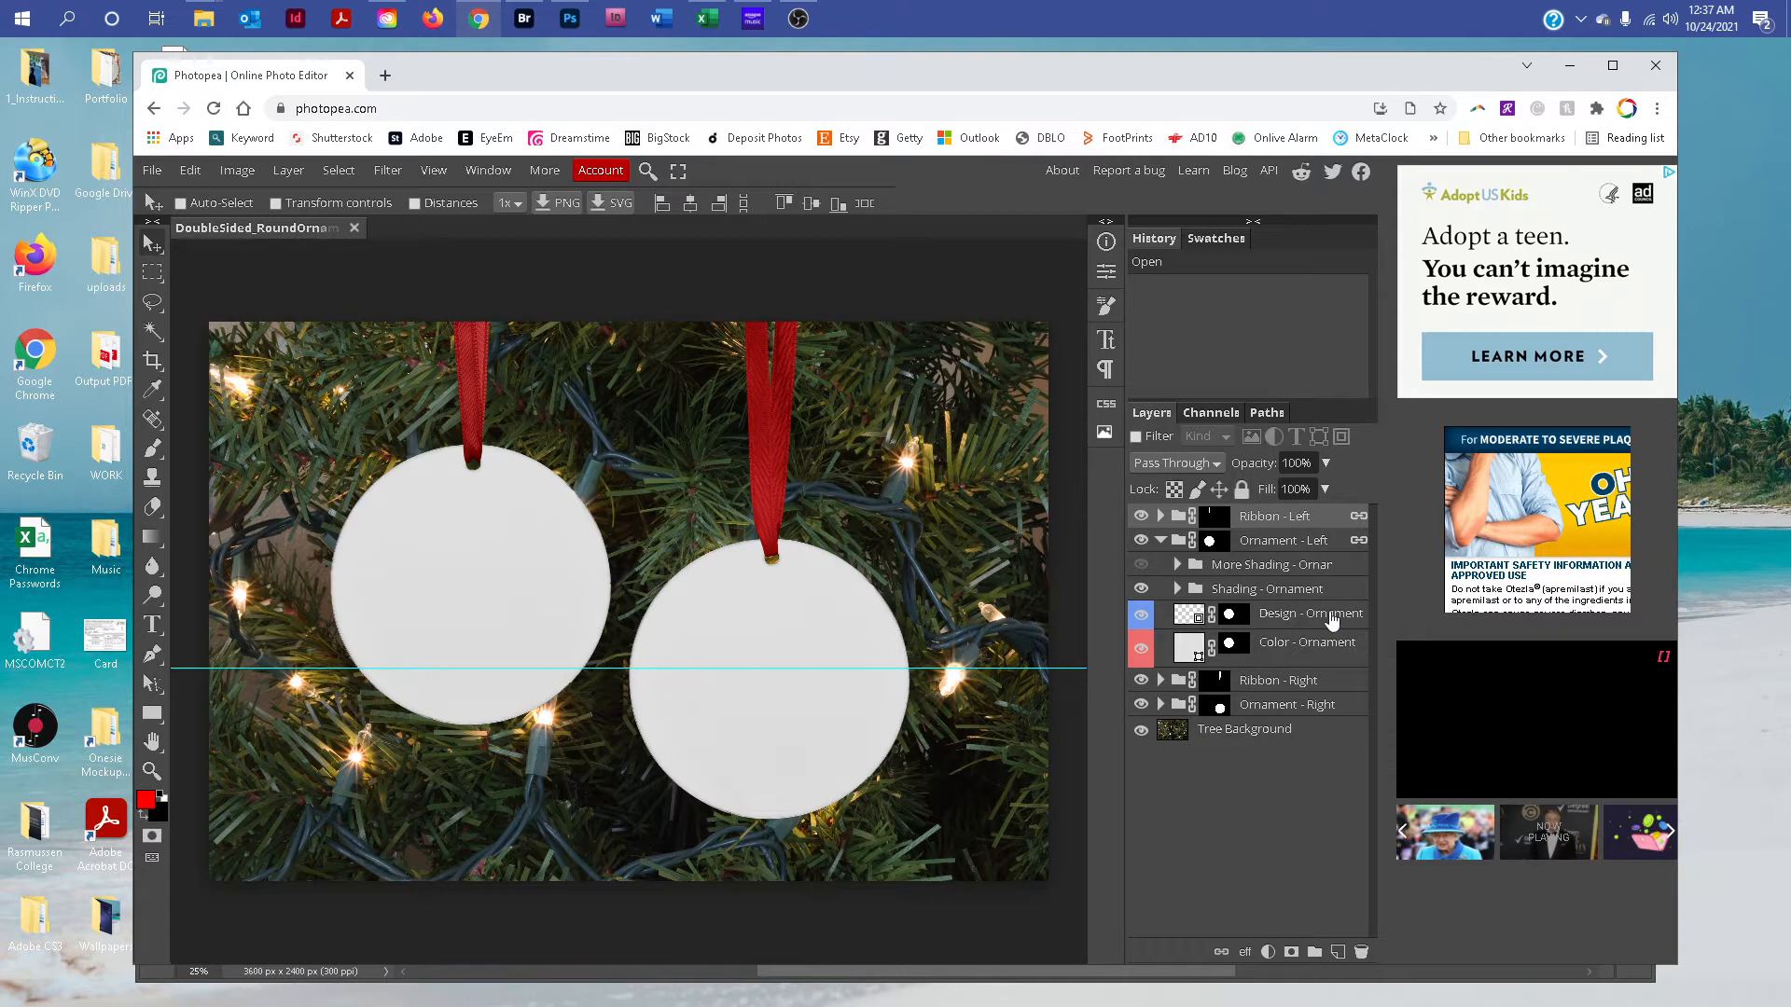
Step: Open the Design - Ornament smart object in the Ornament - Left group, and open the OrnamentArt file
double_click(1332, 622)
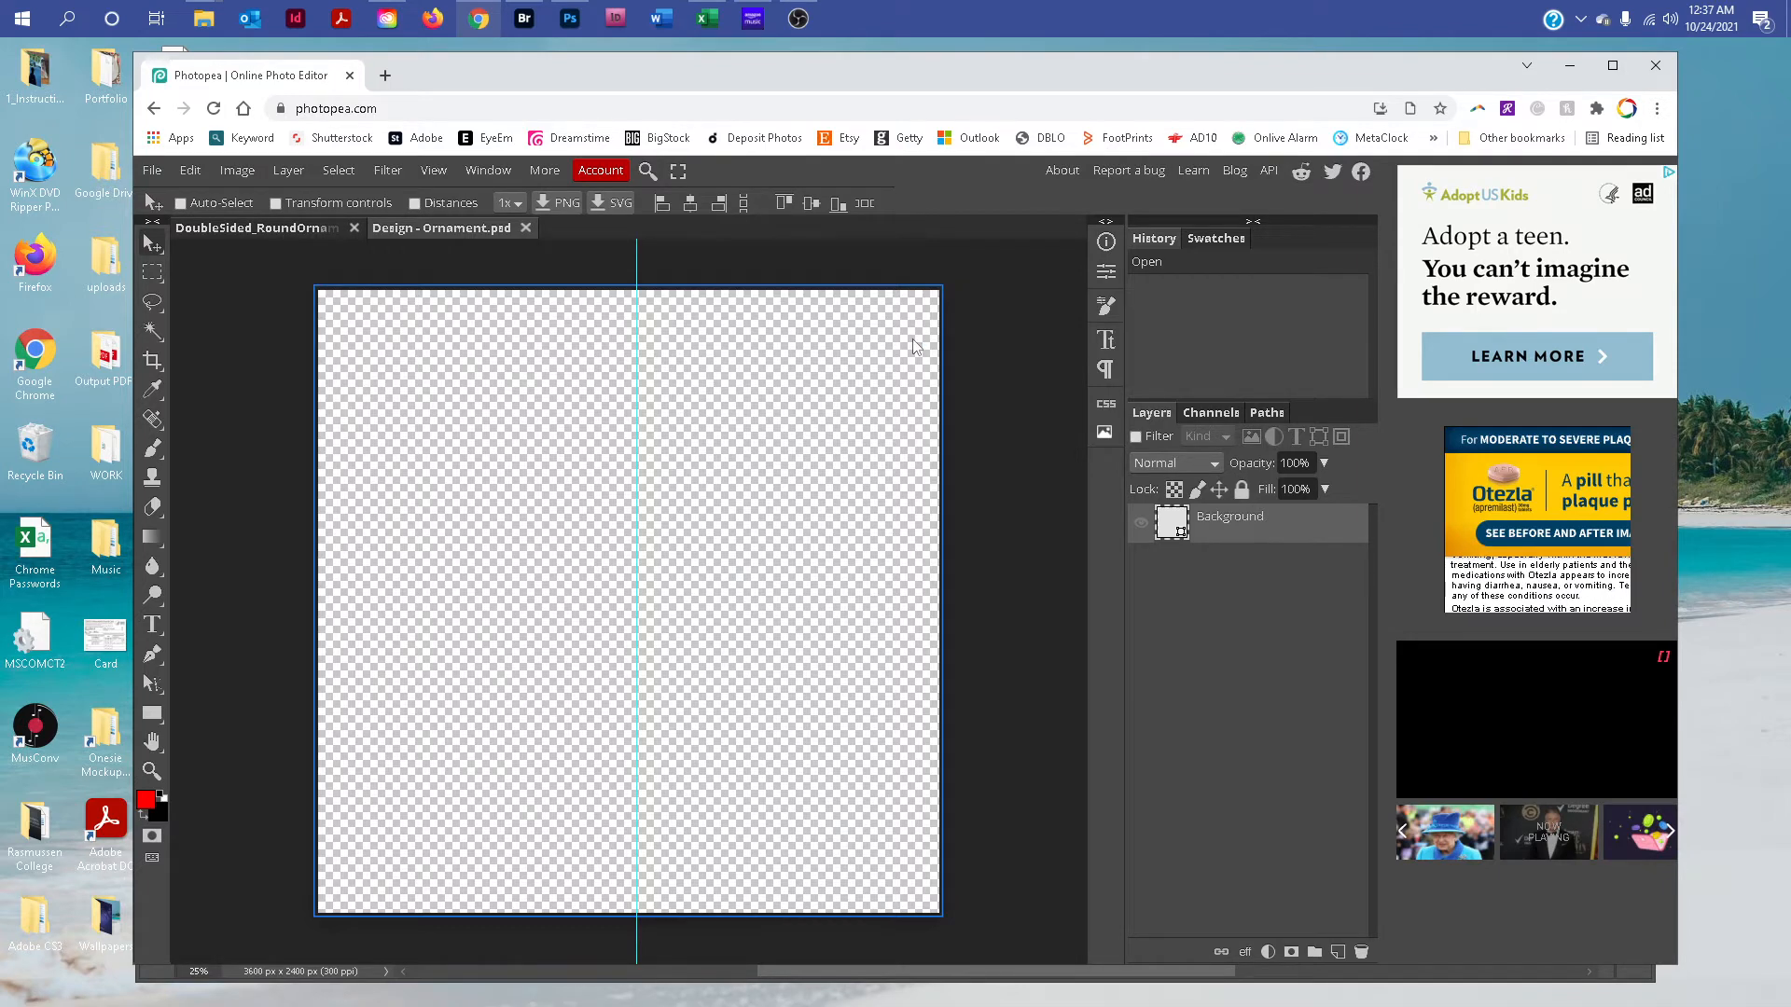
key(ctrl+o)
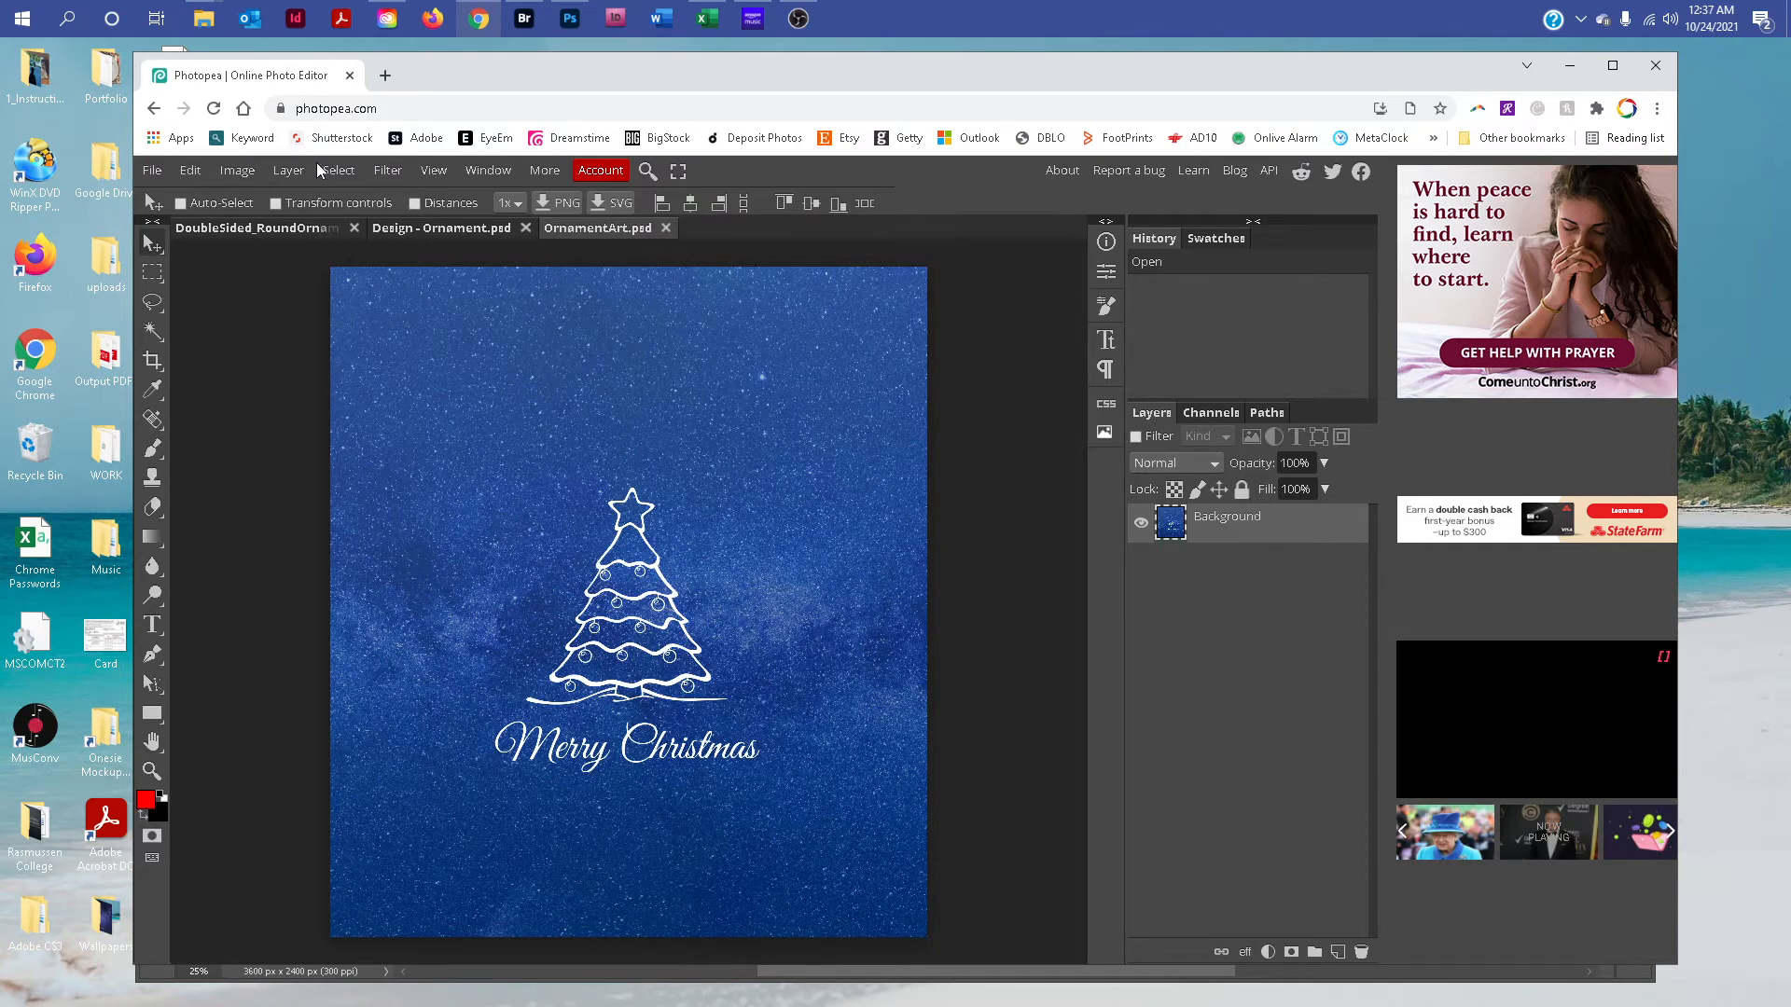
Step: Copy the whole OrnamentArt image and paste it into the left ornament's Design - Ornament document
key(ctrl+a)
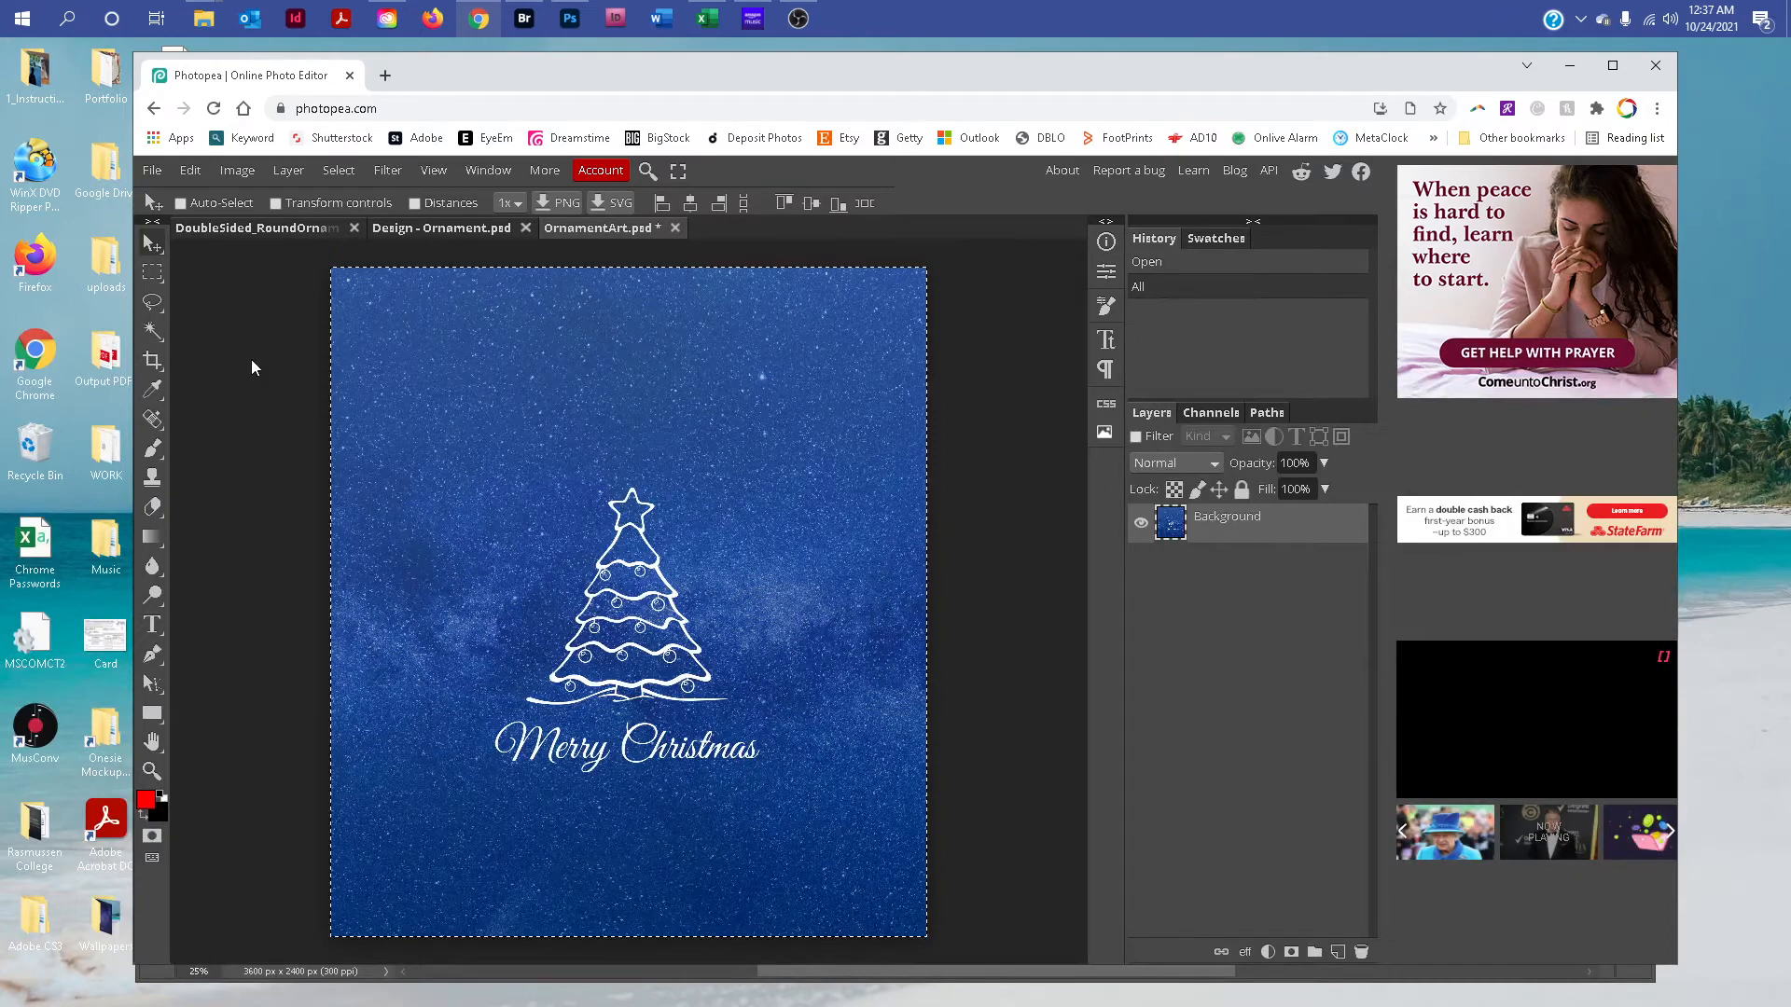
click(421, 227)
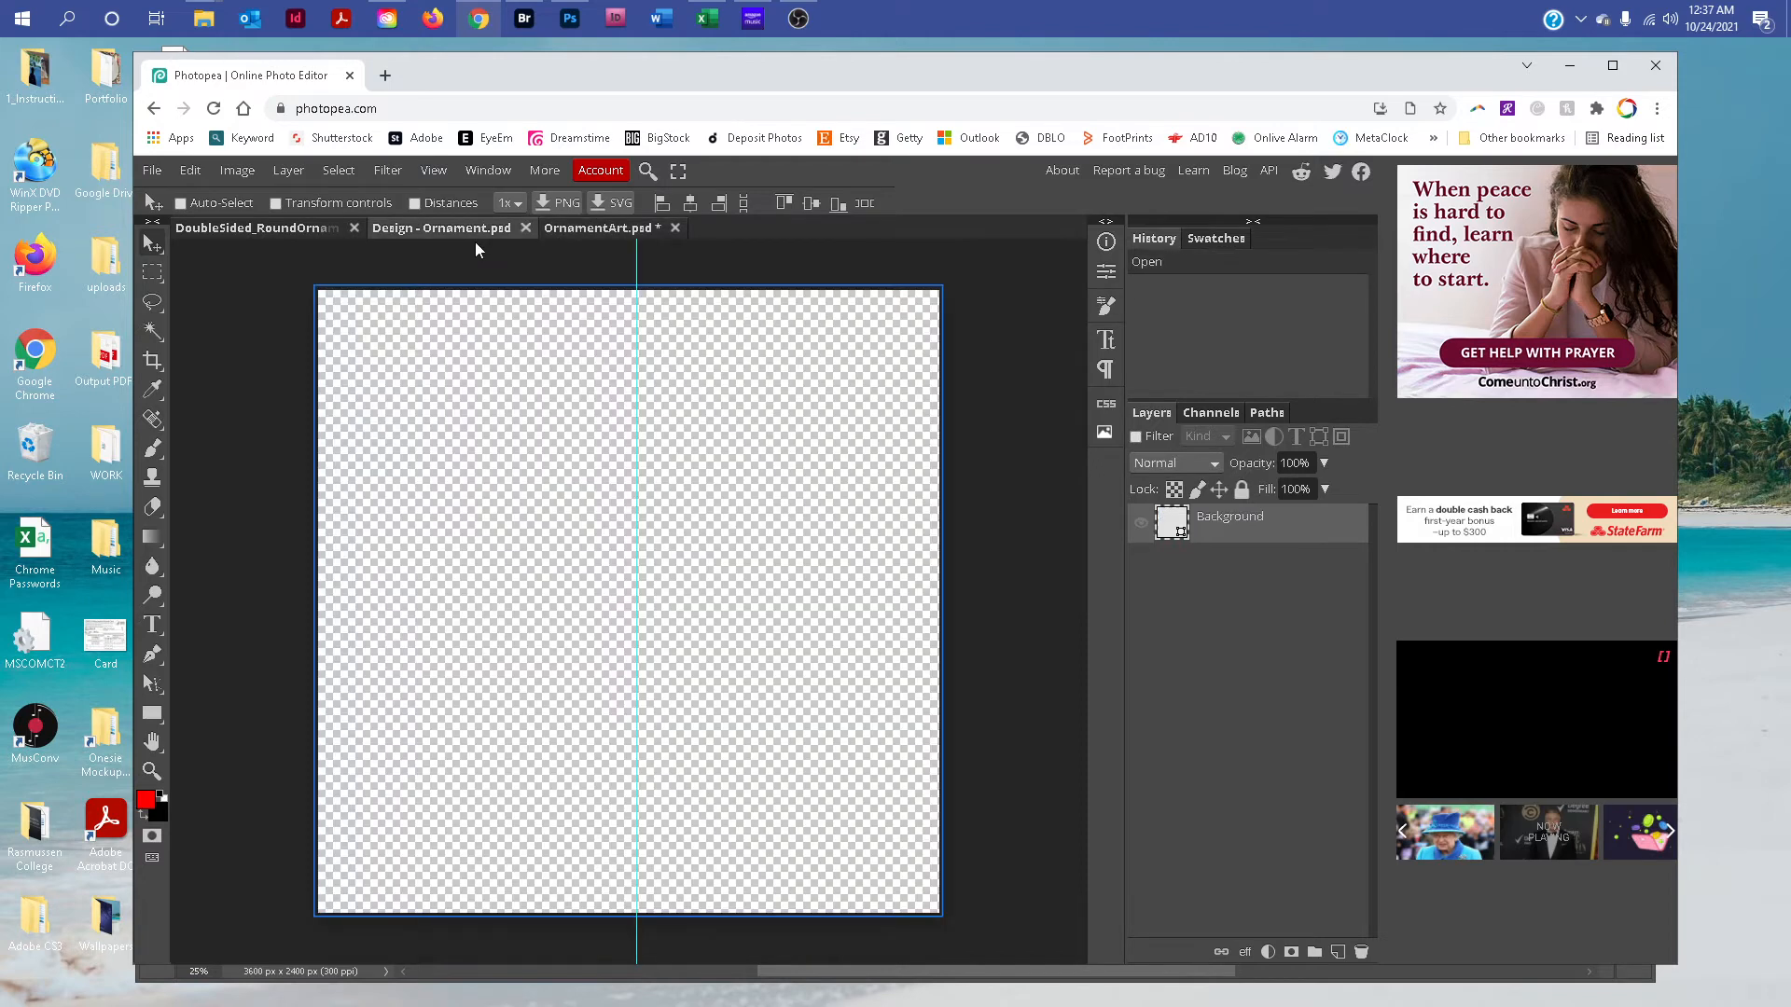
click(191, 170)
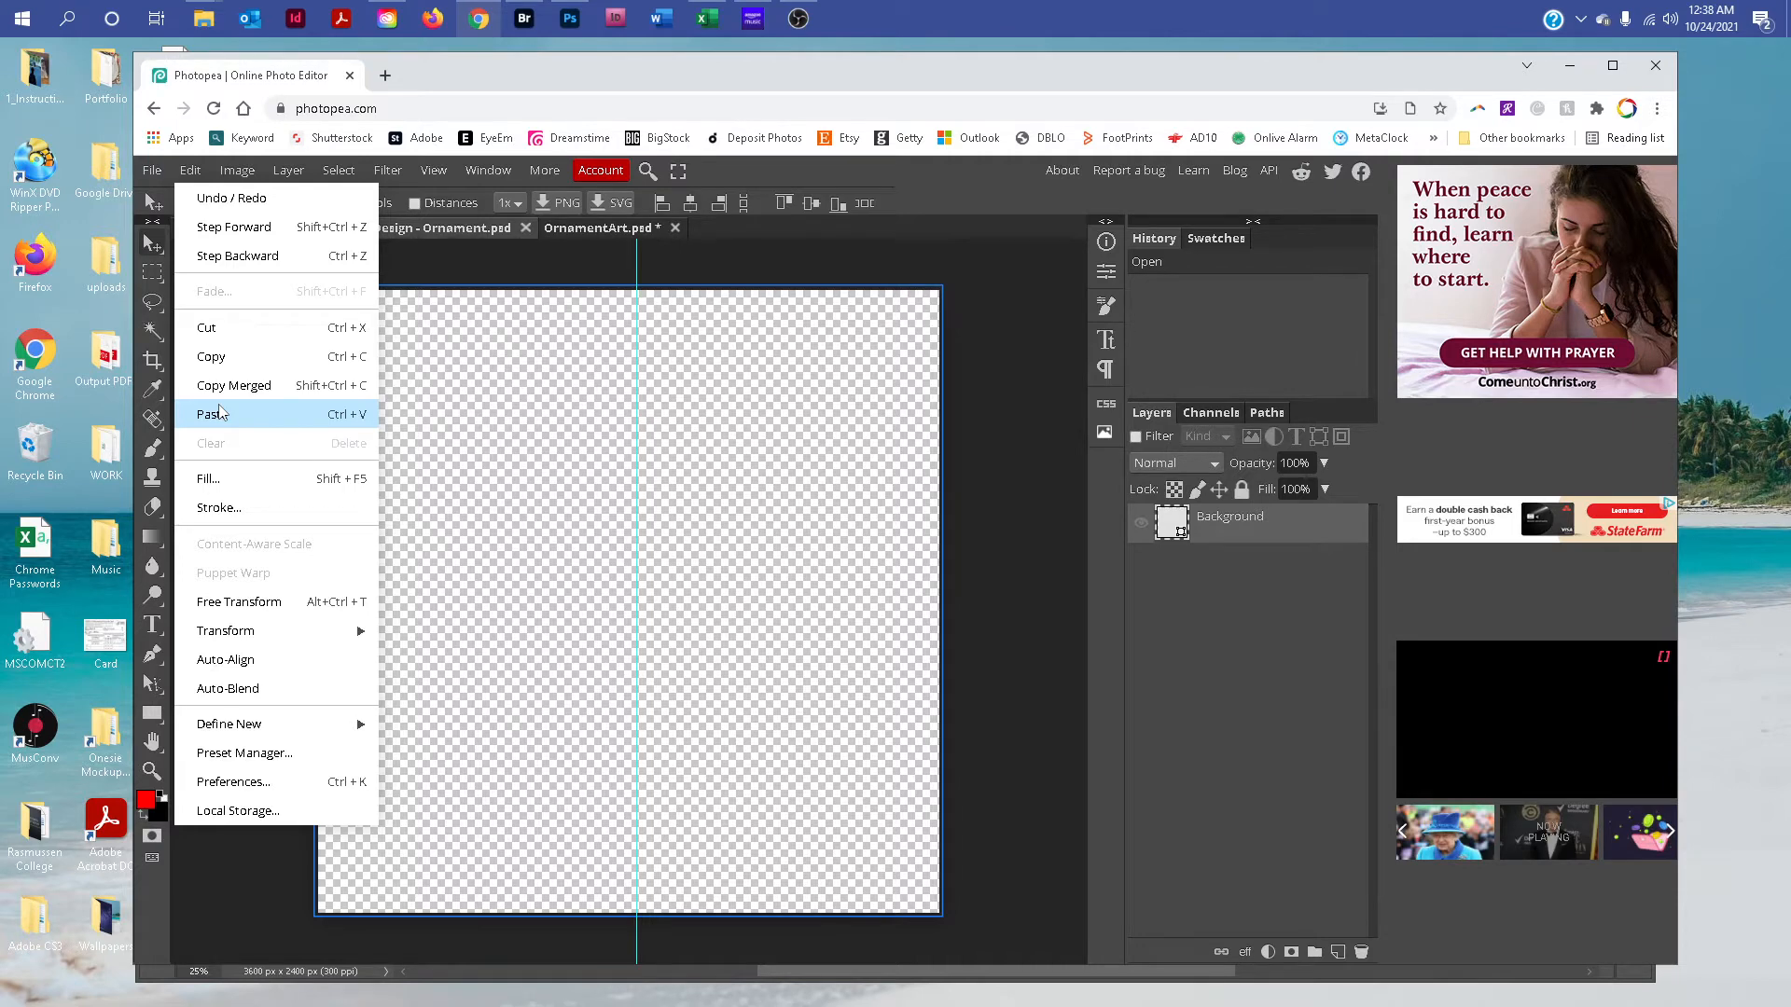
click(221, 413)
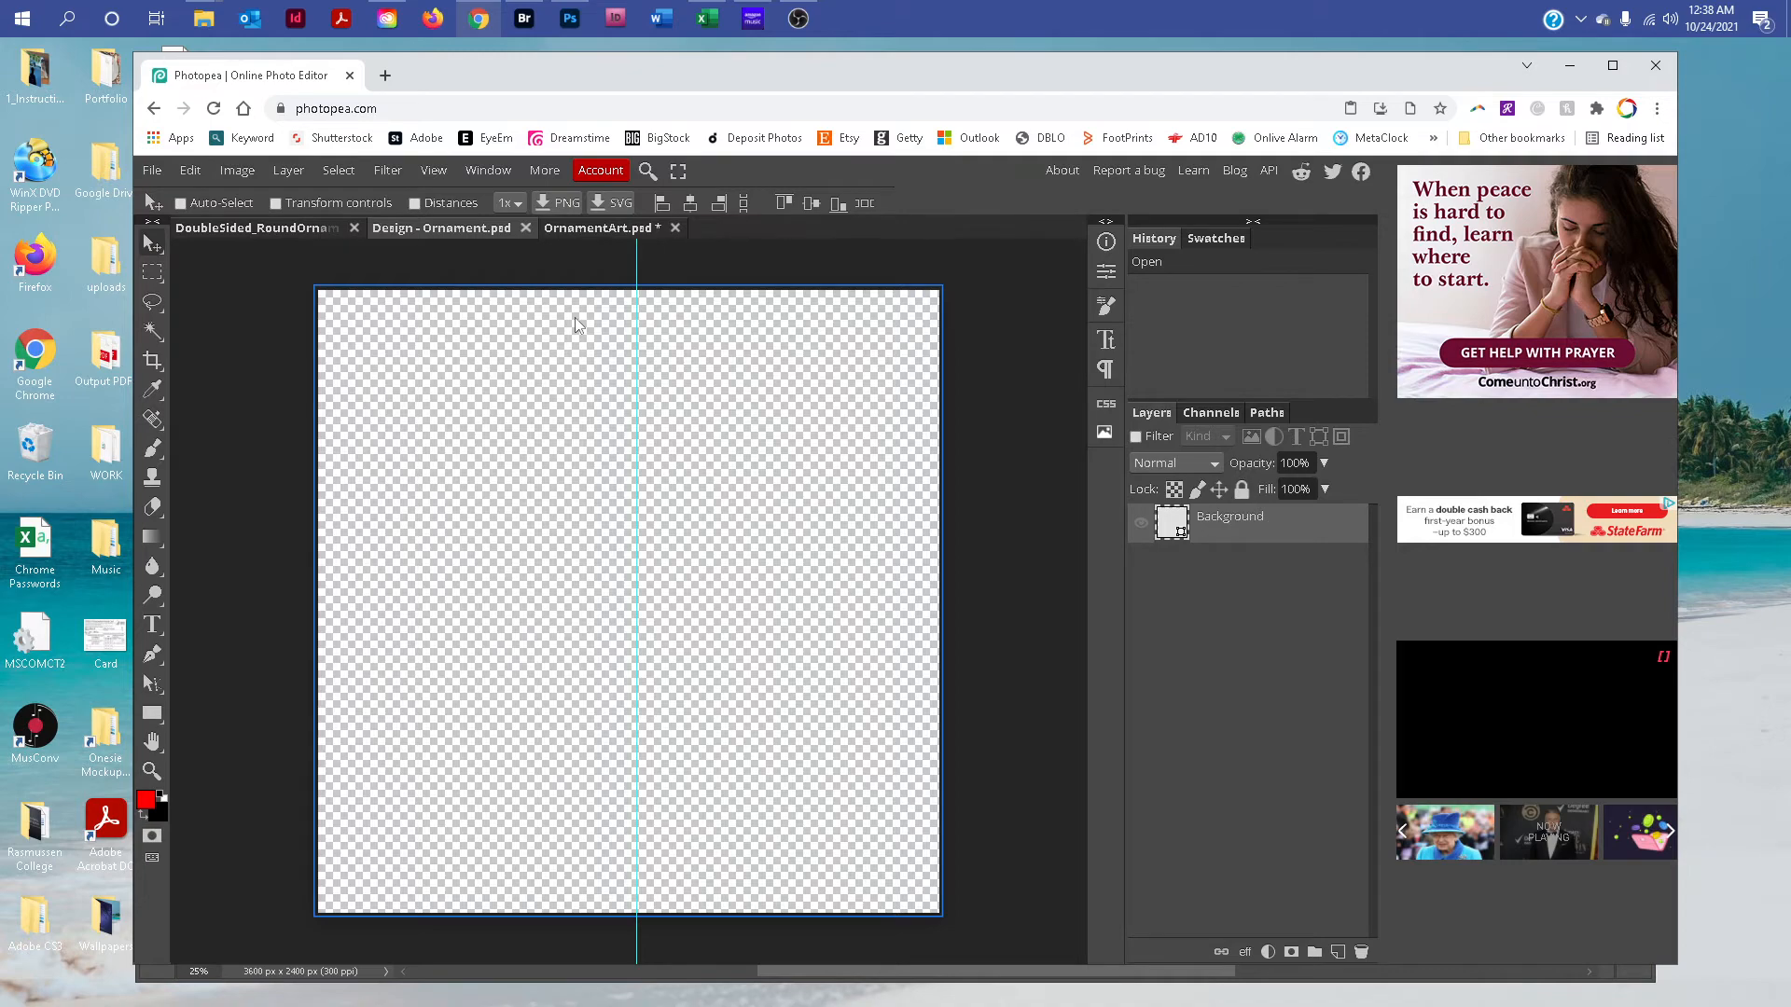
key(ctrl+v)
Step: Scale the pasted Christmas tree artwork proportionally to about 110% with Free Transform, covering the whole canvas
key(ctrl+minus)
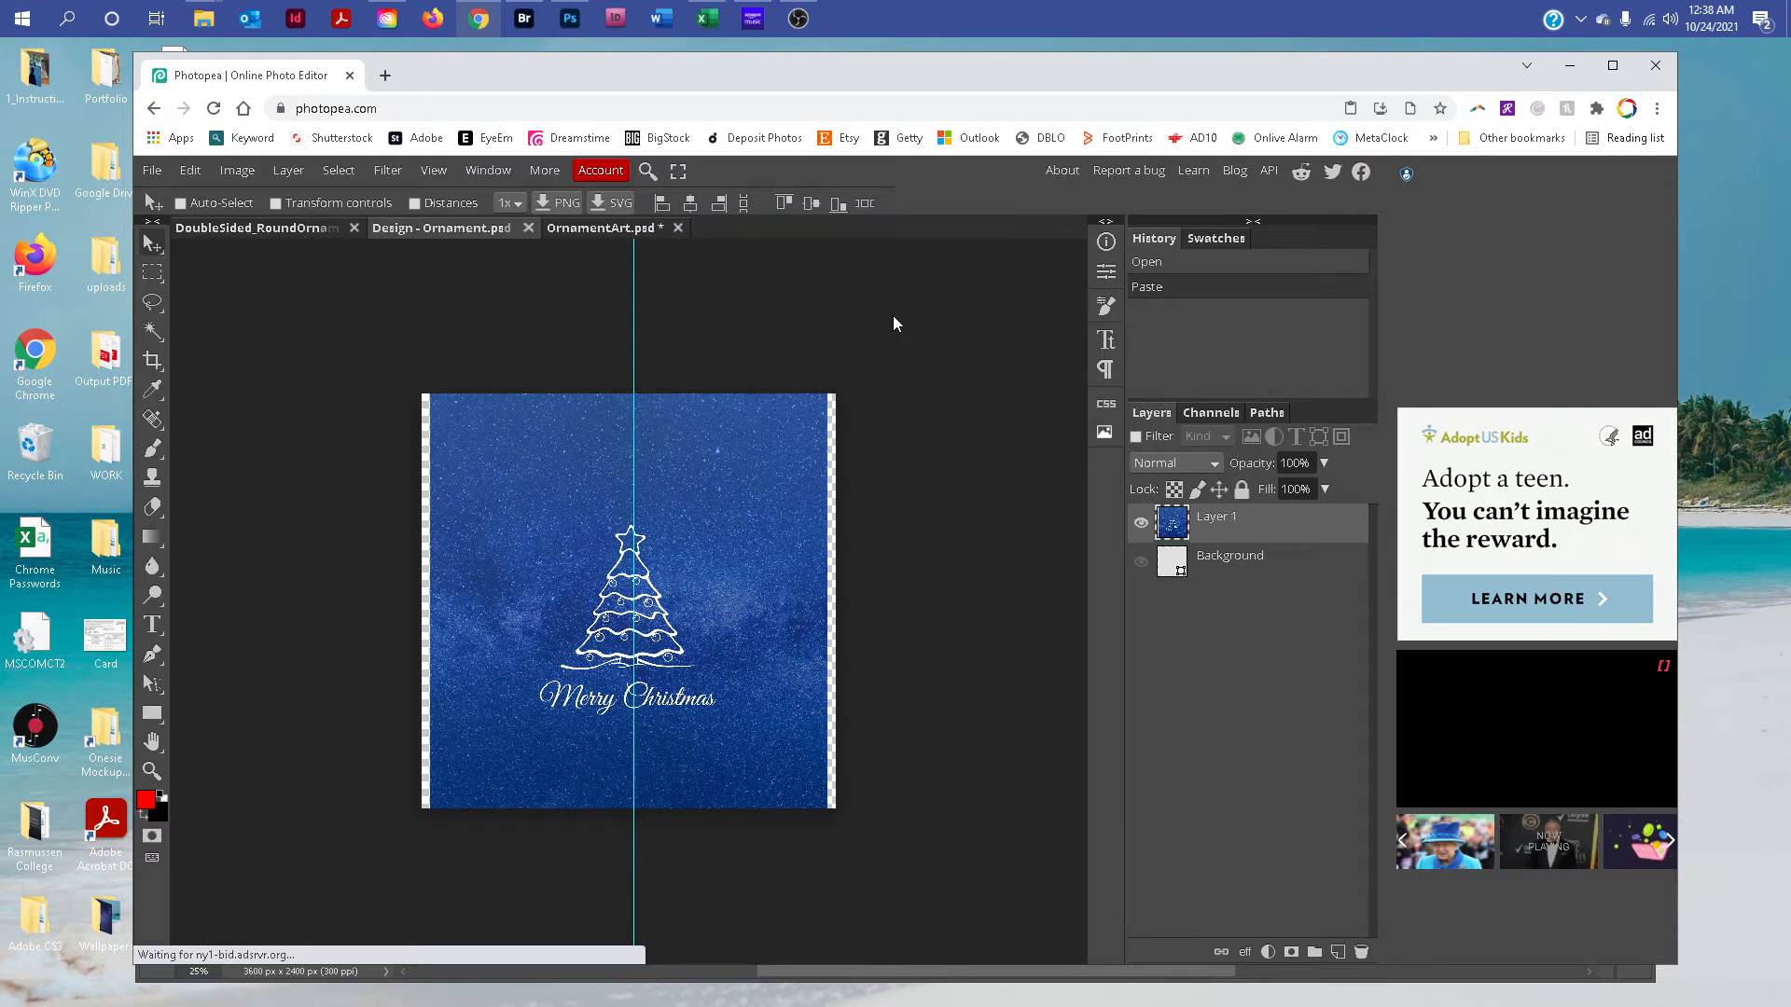
click(193, 172)
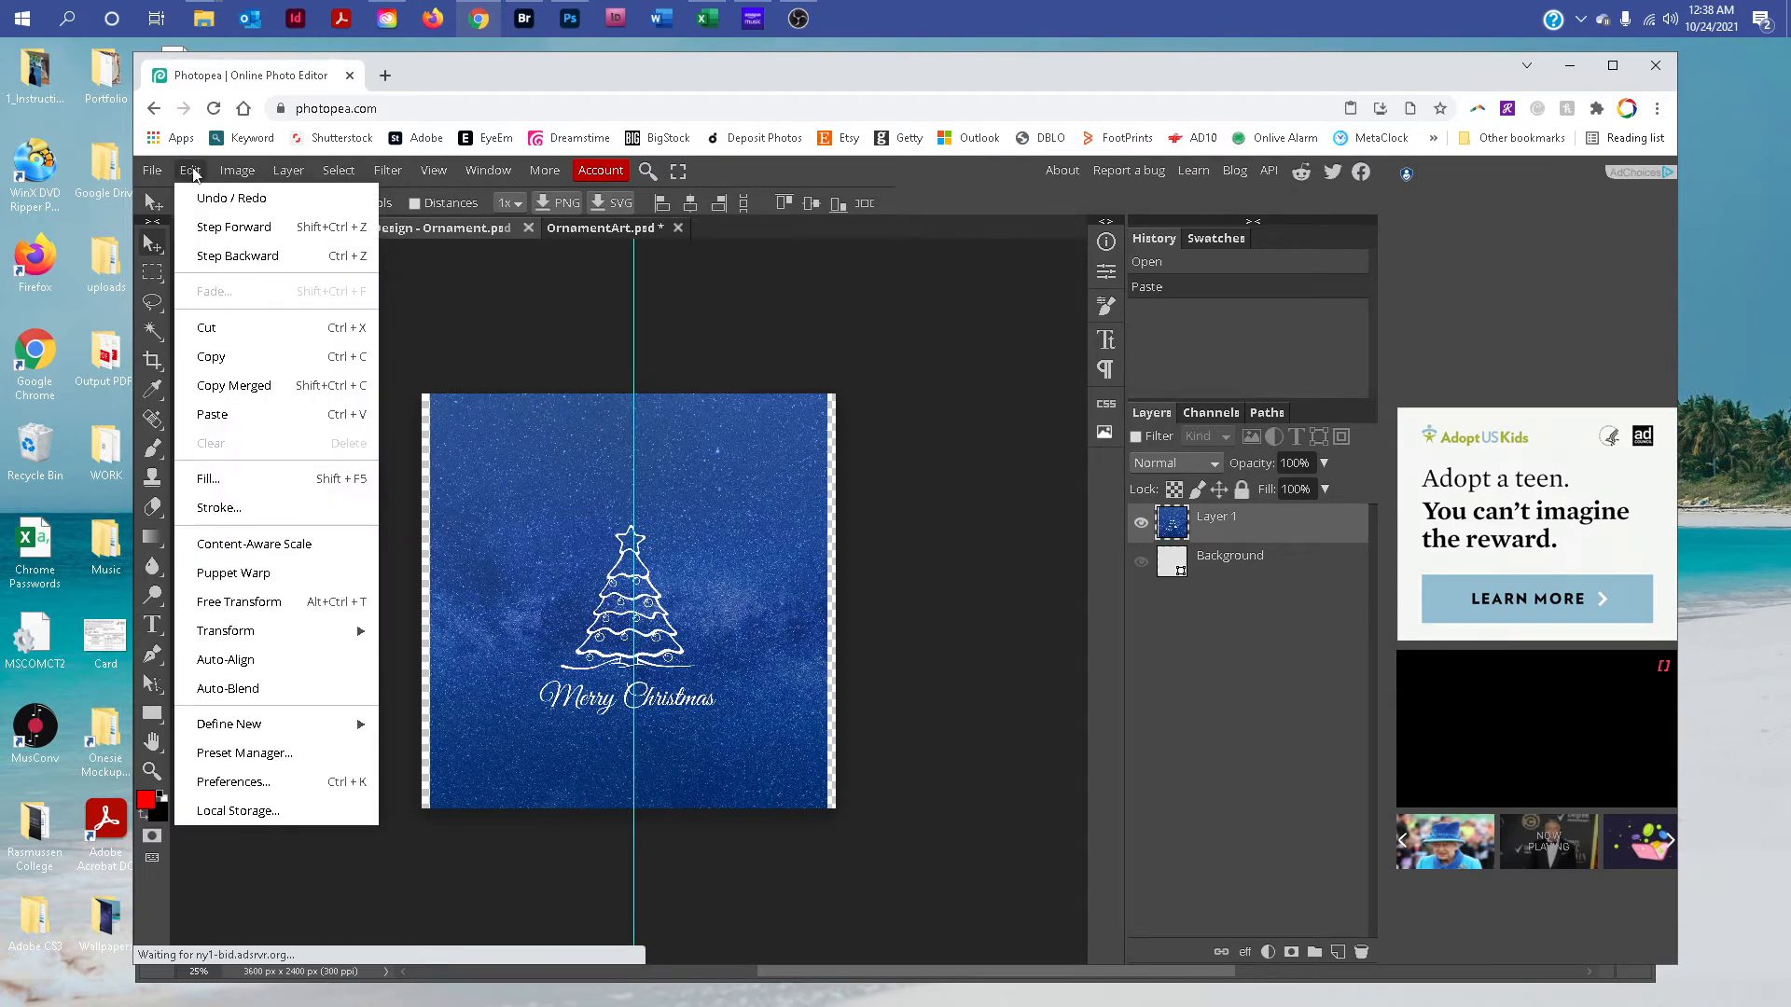
key(ctrl+alt+t)
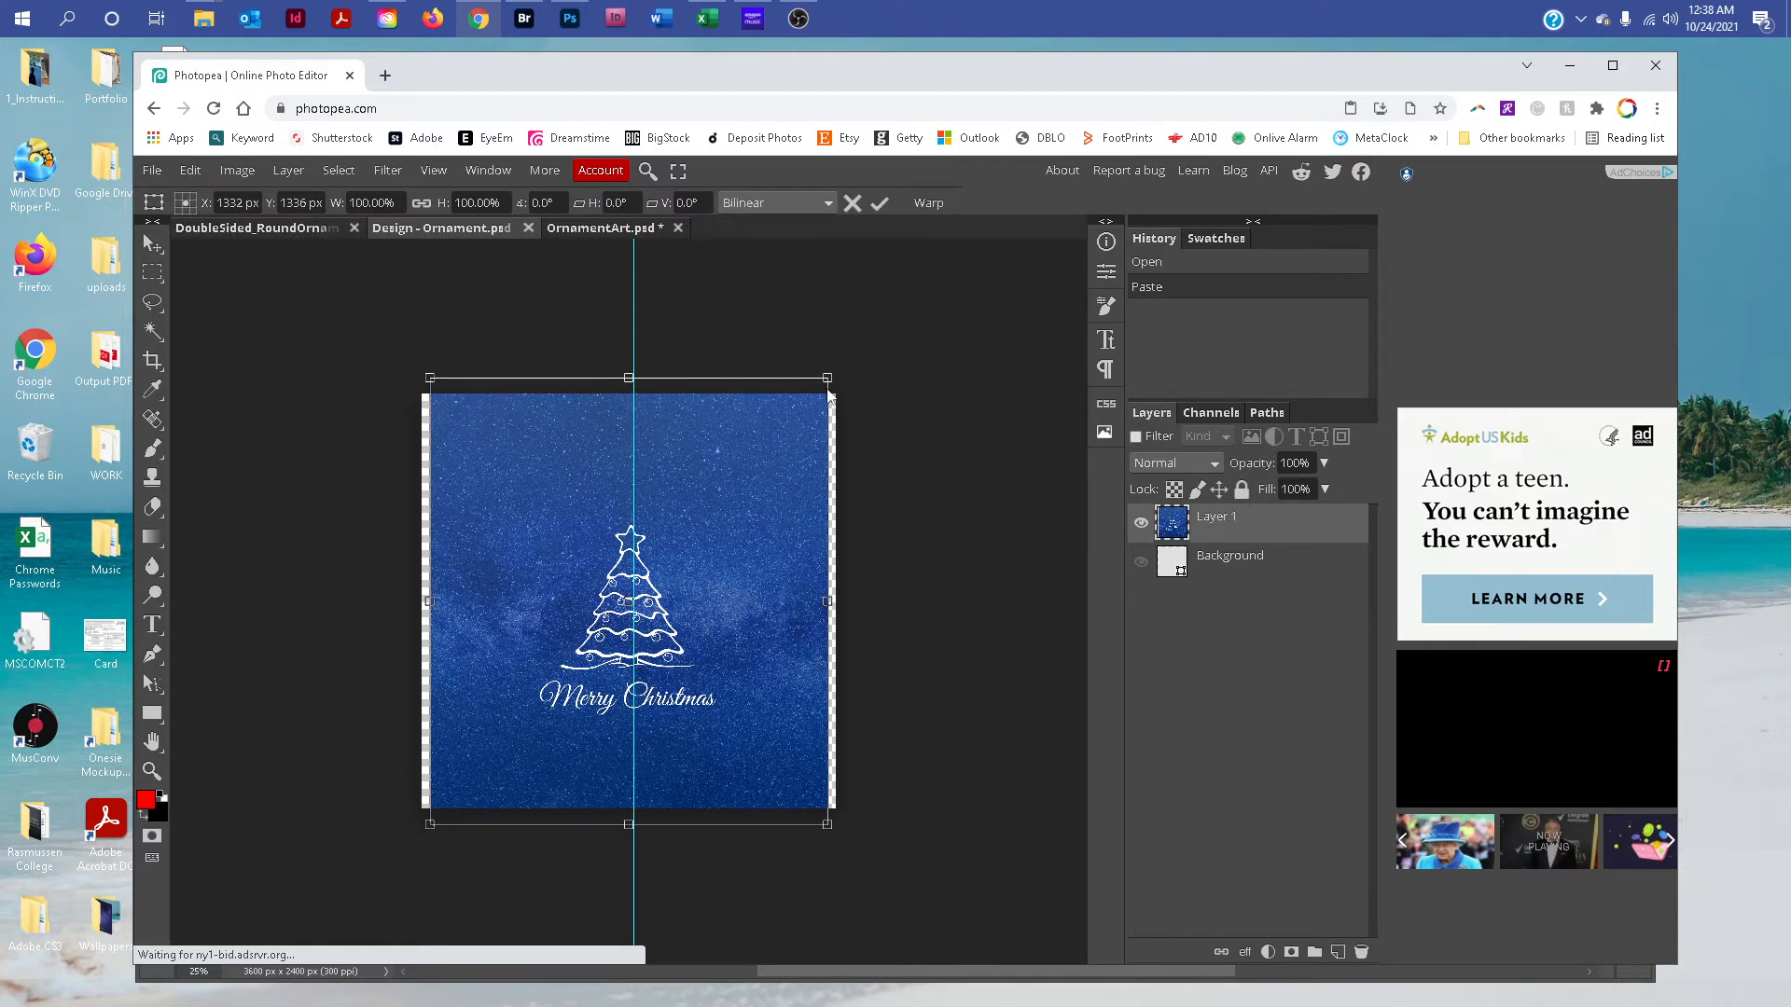
drag(826, 377, 843, 360)
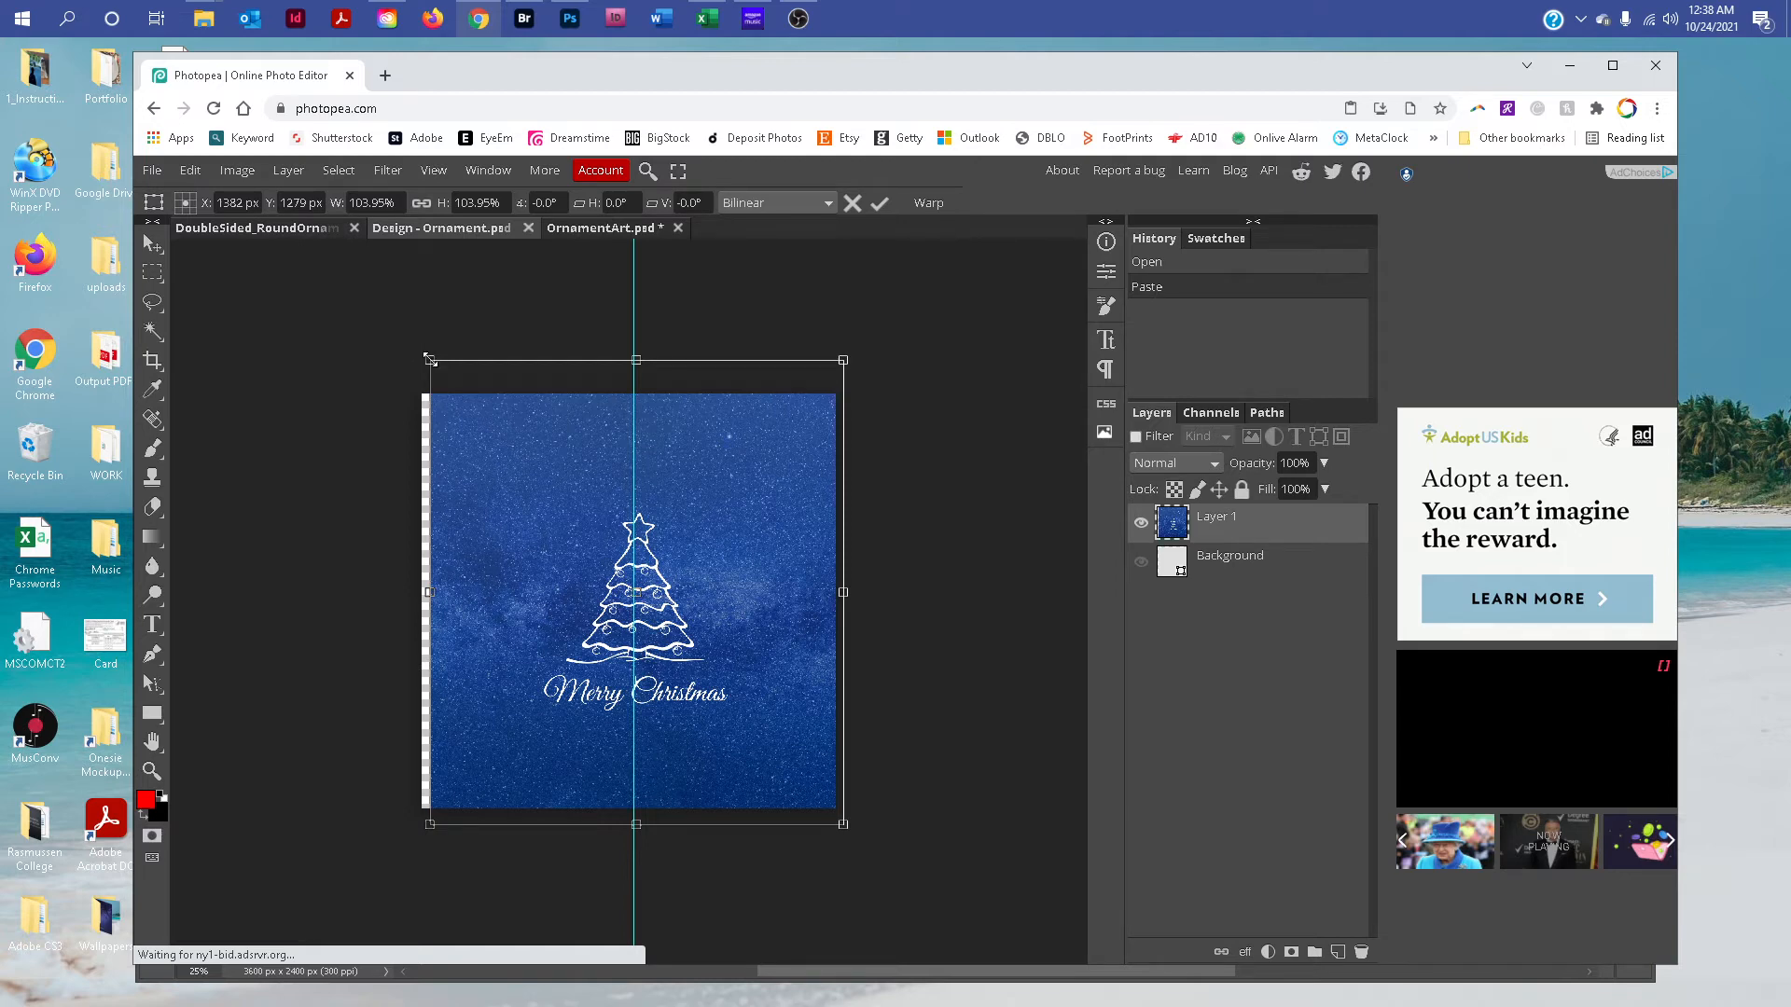
drag(429, 360, 405, 332)
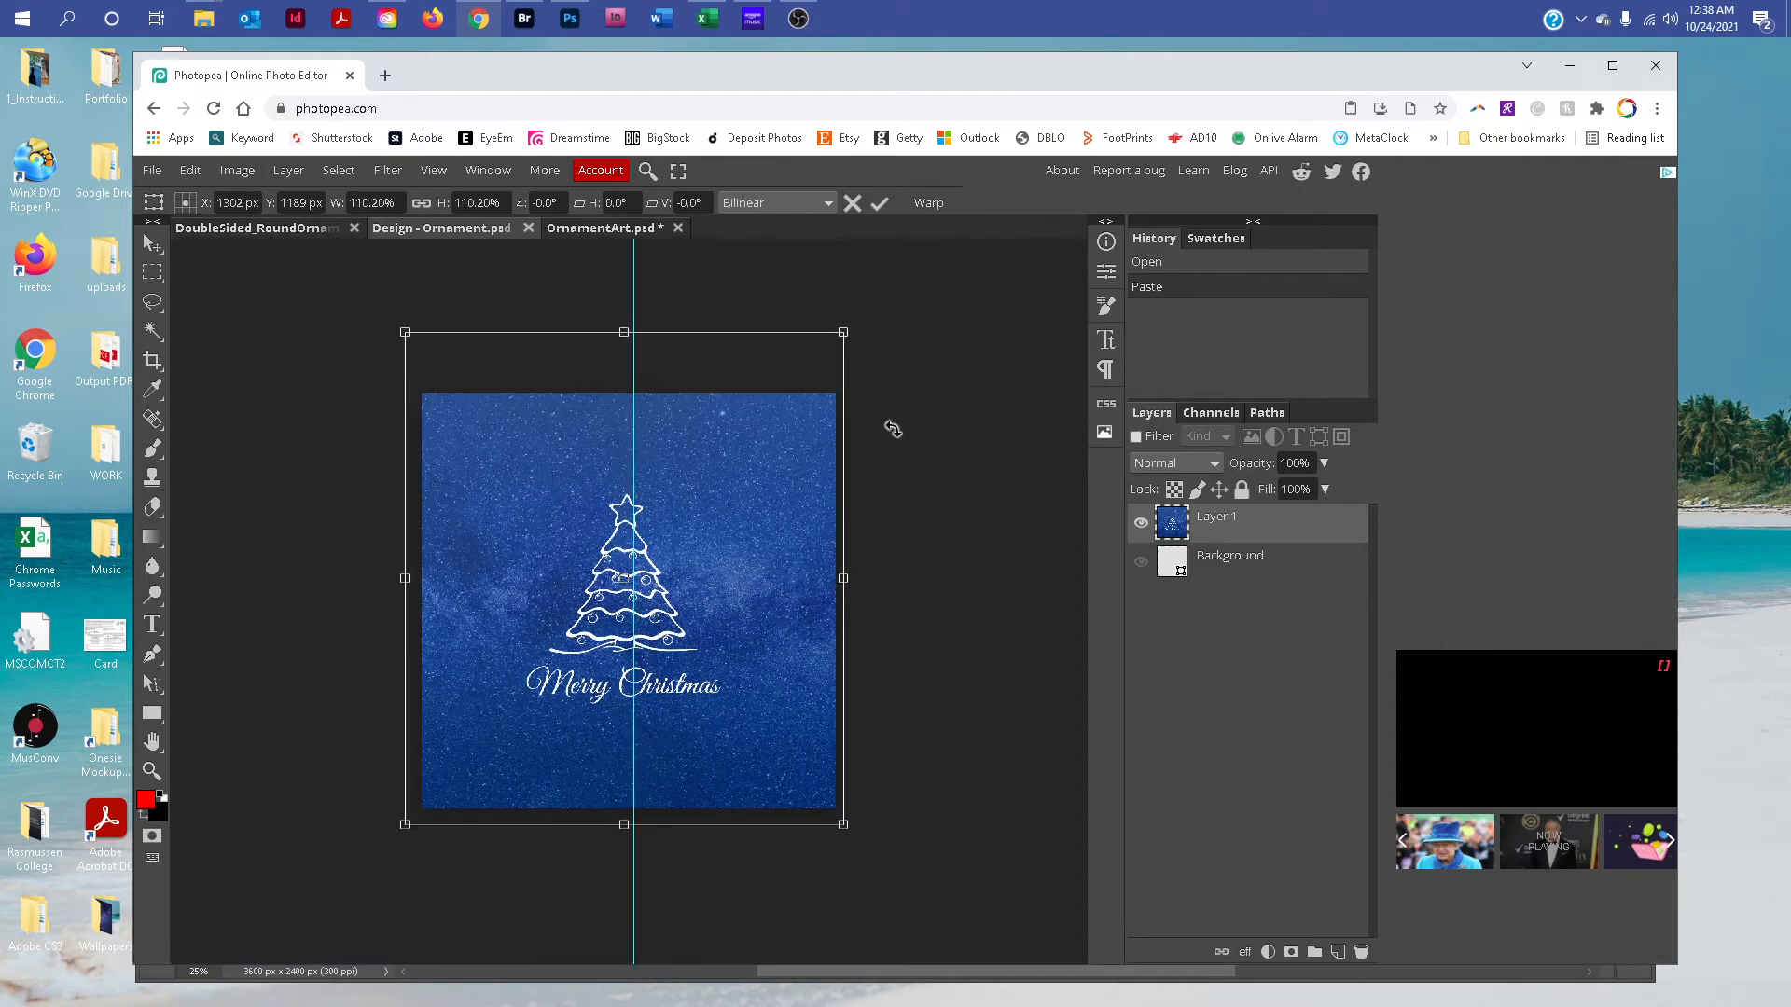
Step: Apply the transform and save the smart object, then close it and OrnamentArt, discarding OrnamentArt's unsaved changes
click(152, 170)
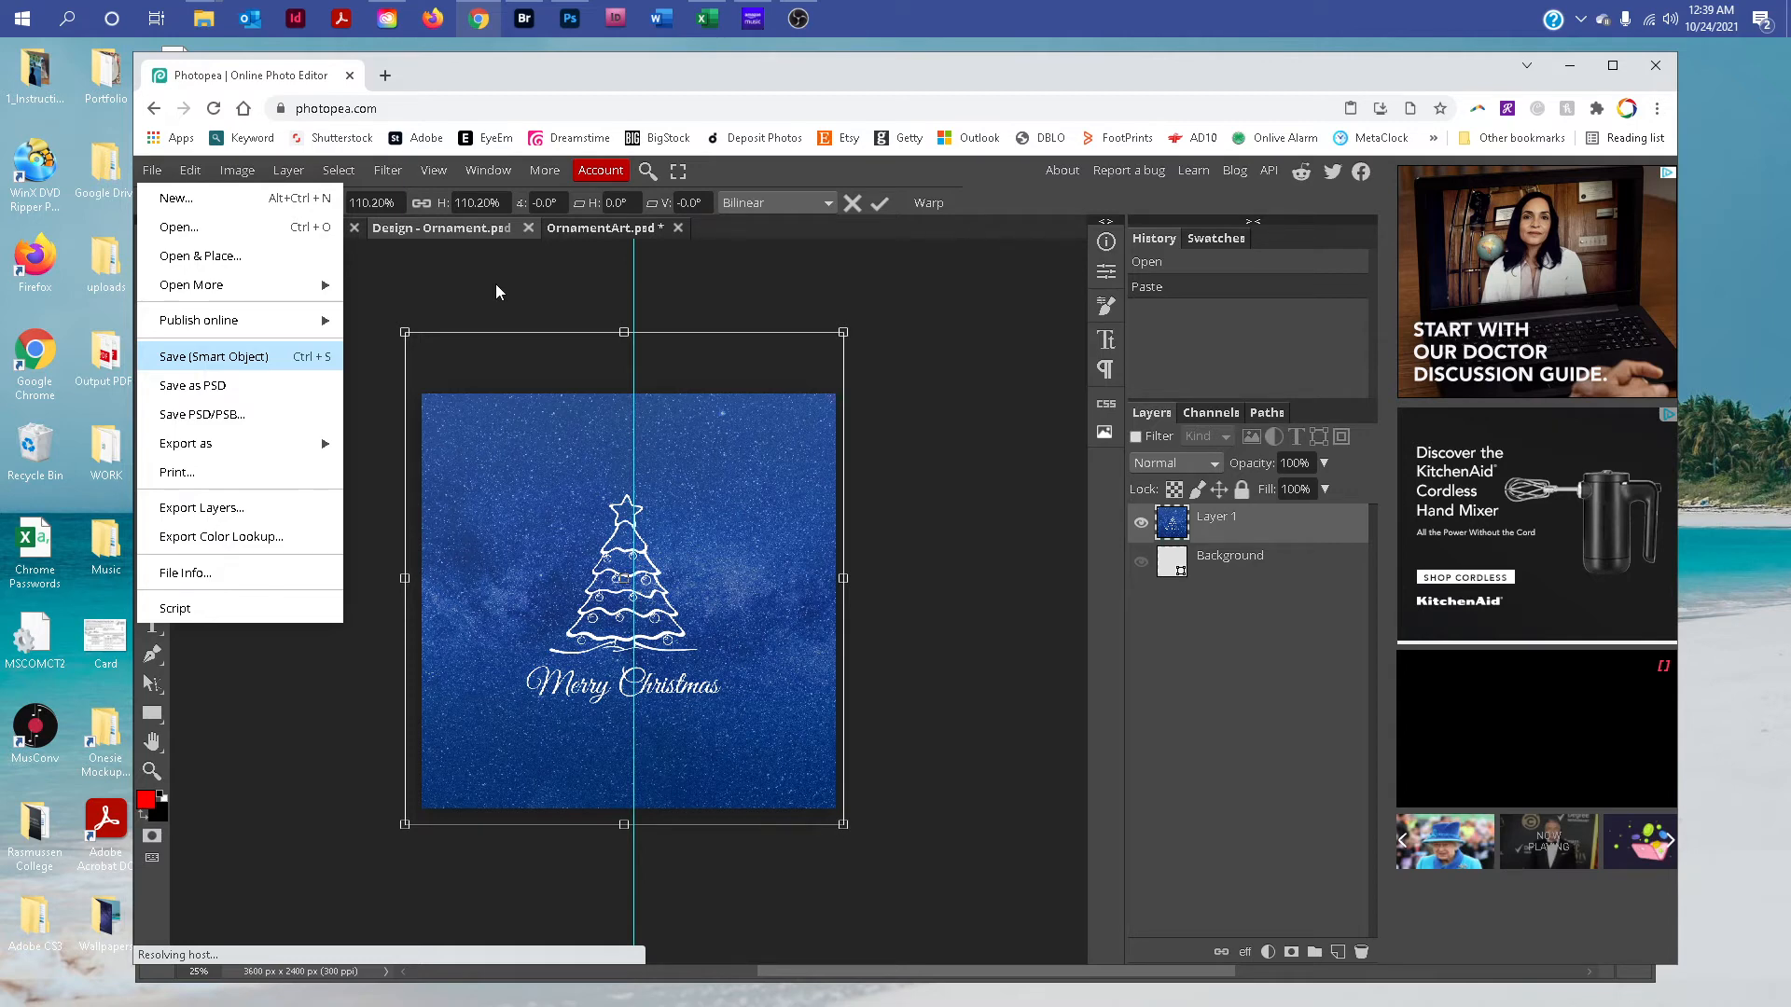
key(Return)
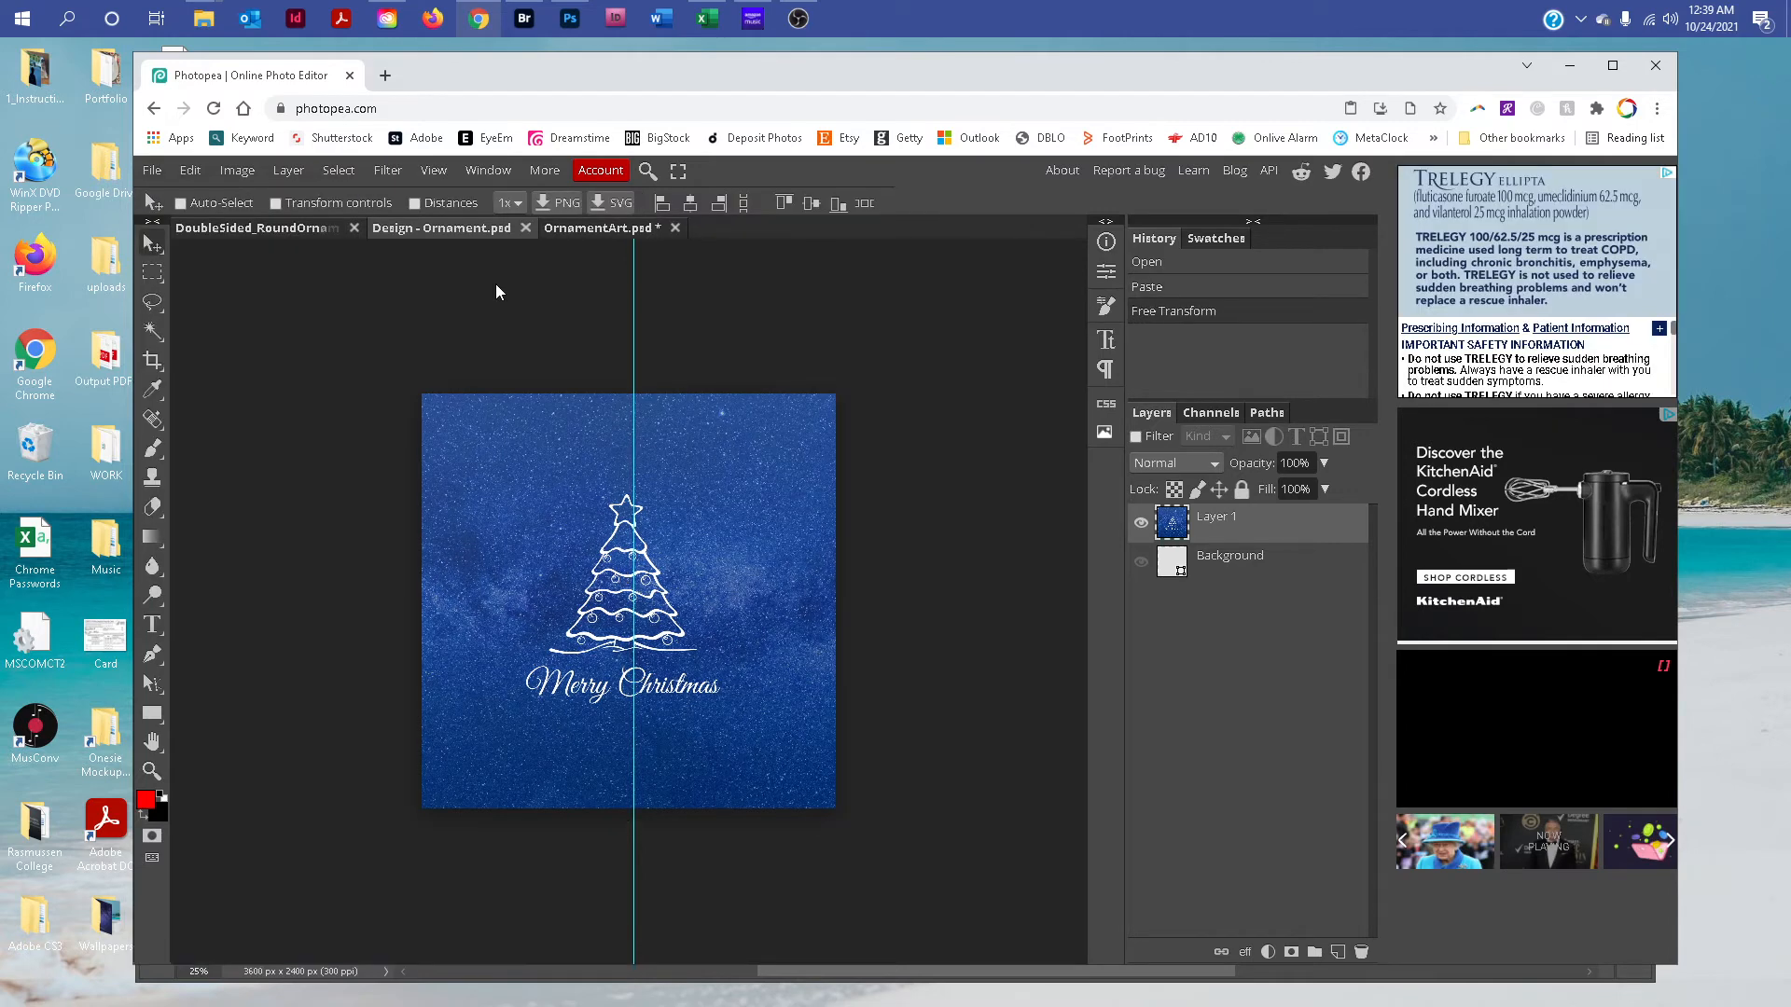
click(526, 230)
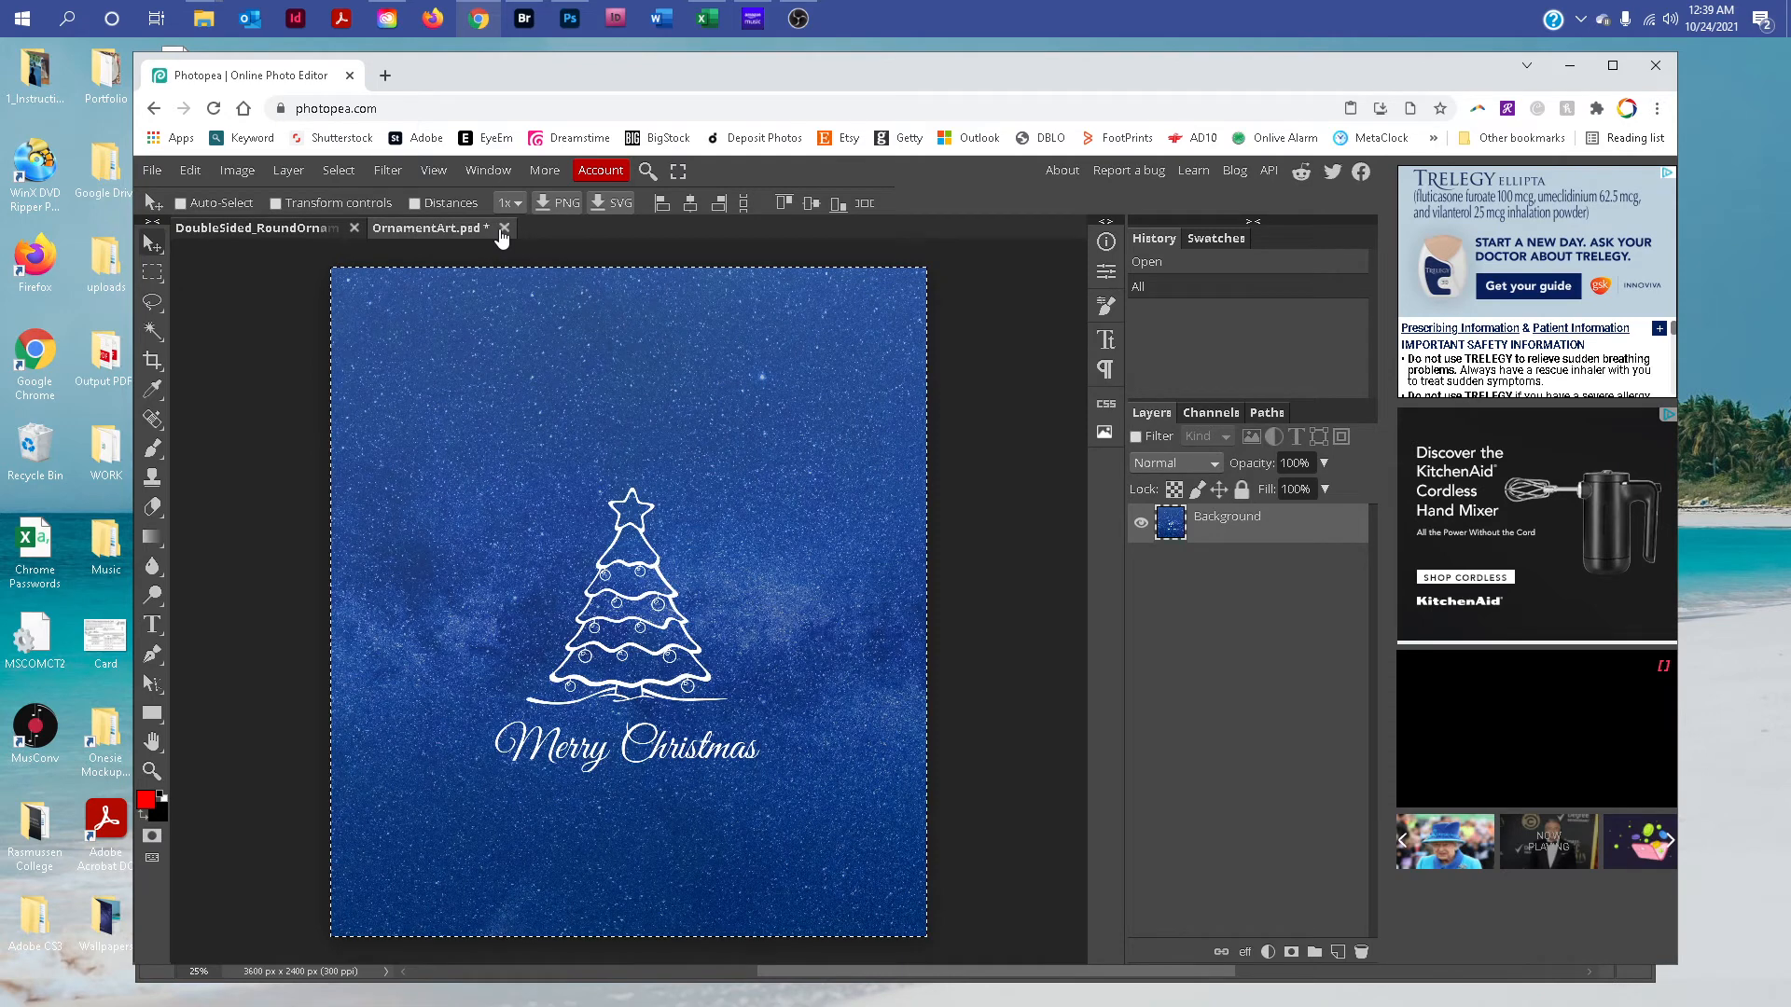
click(504, 228)
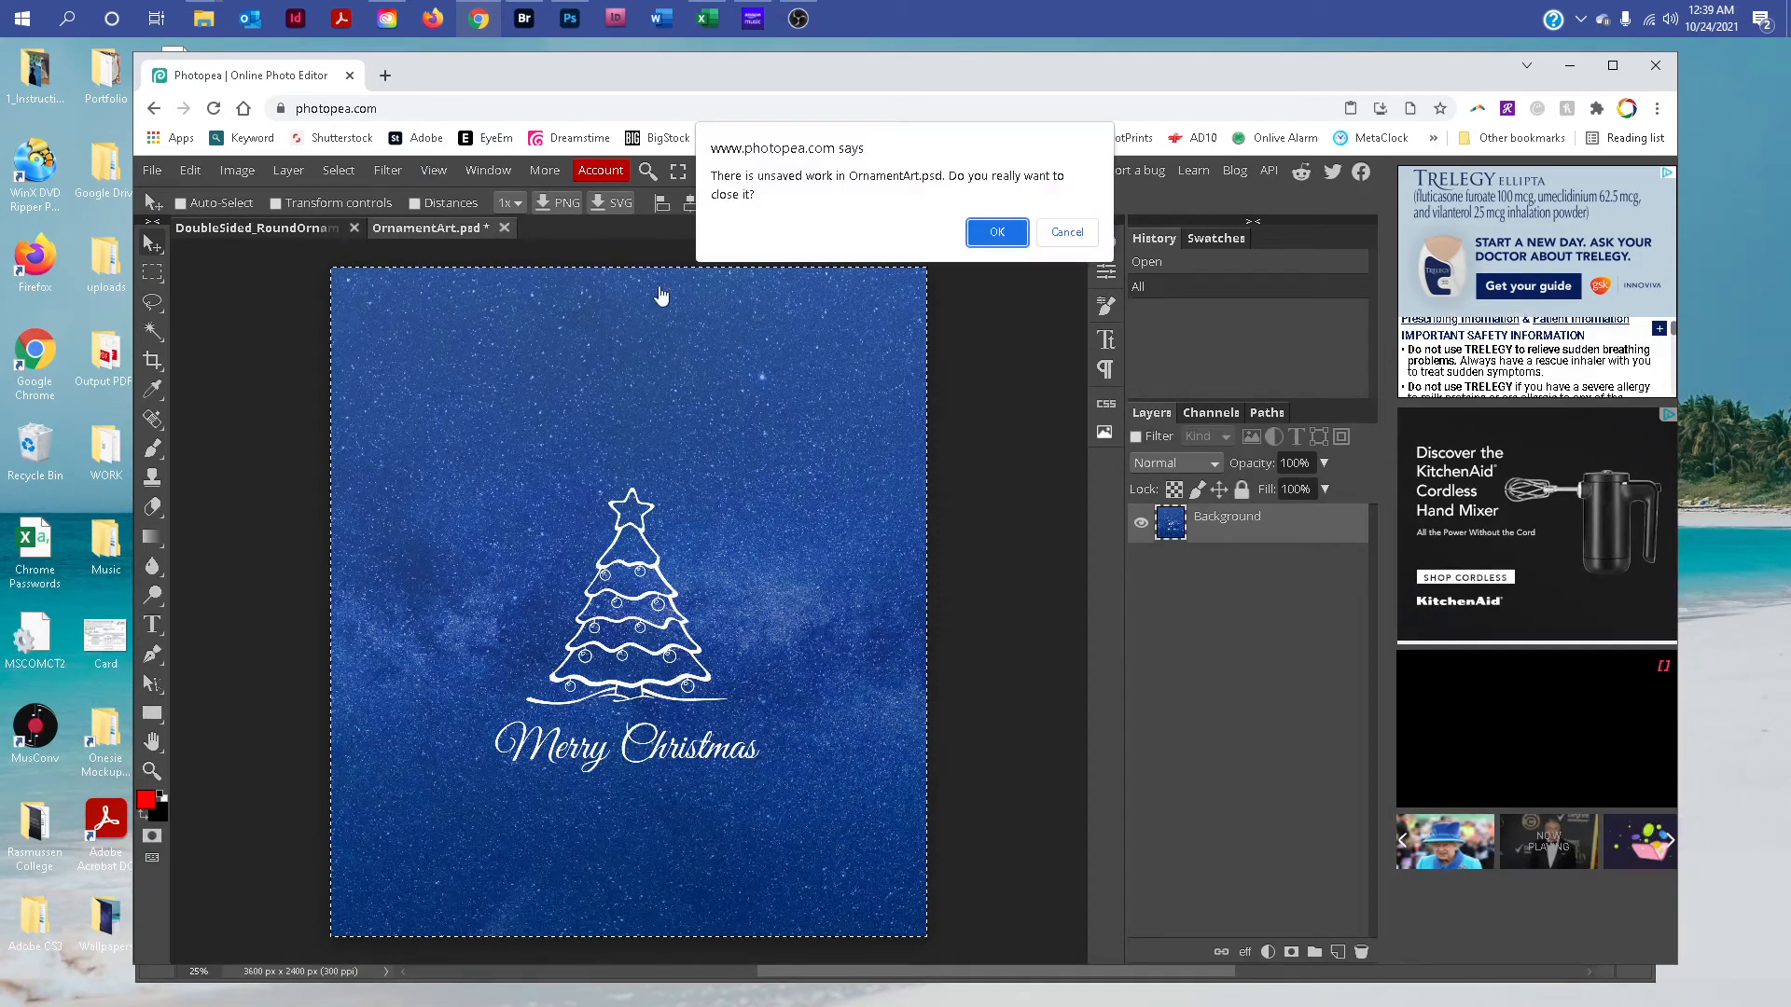
click(997, 233)
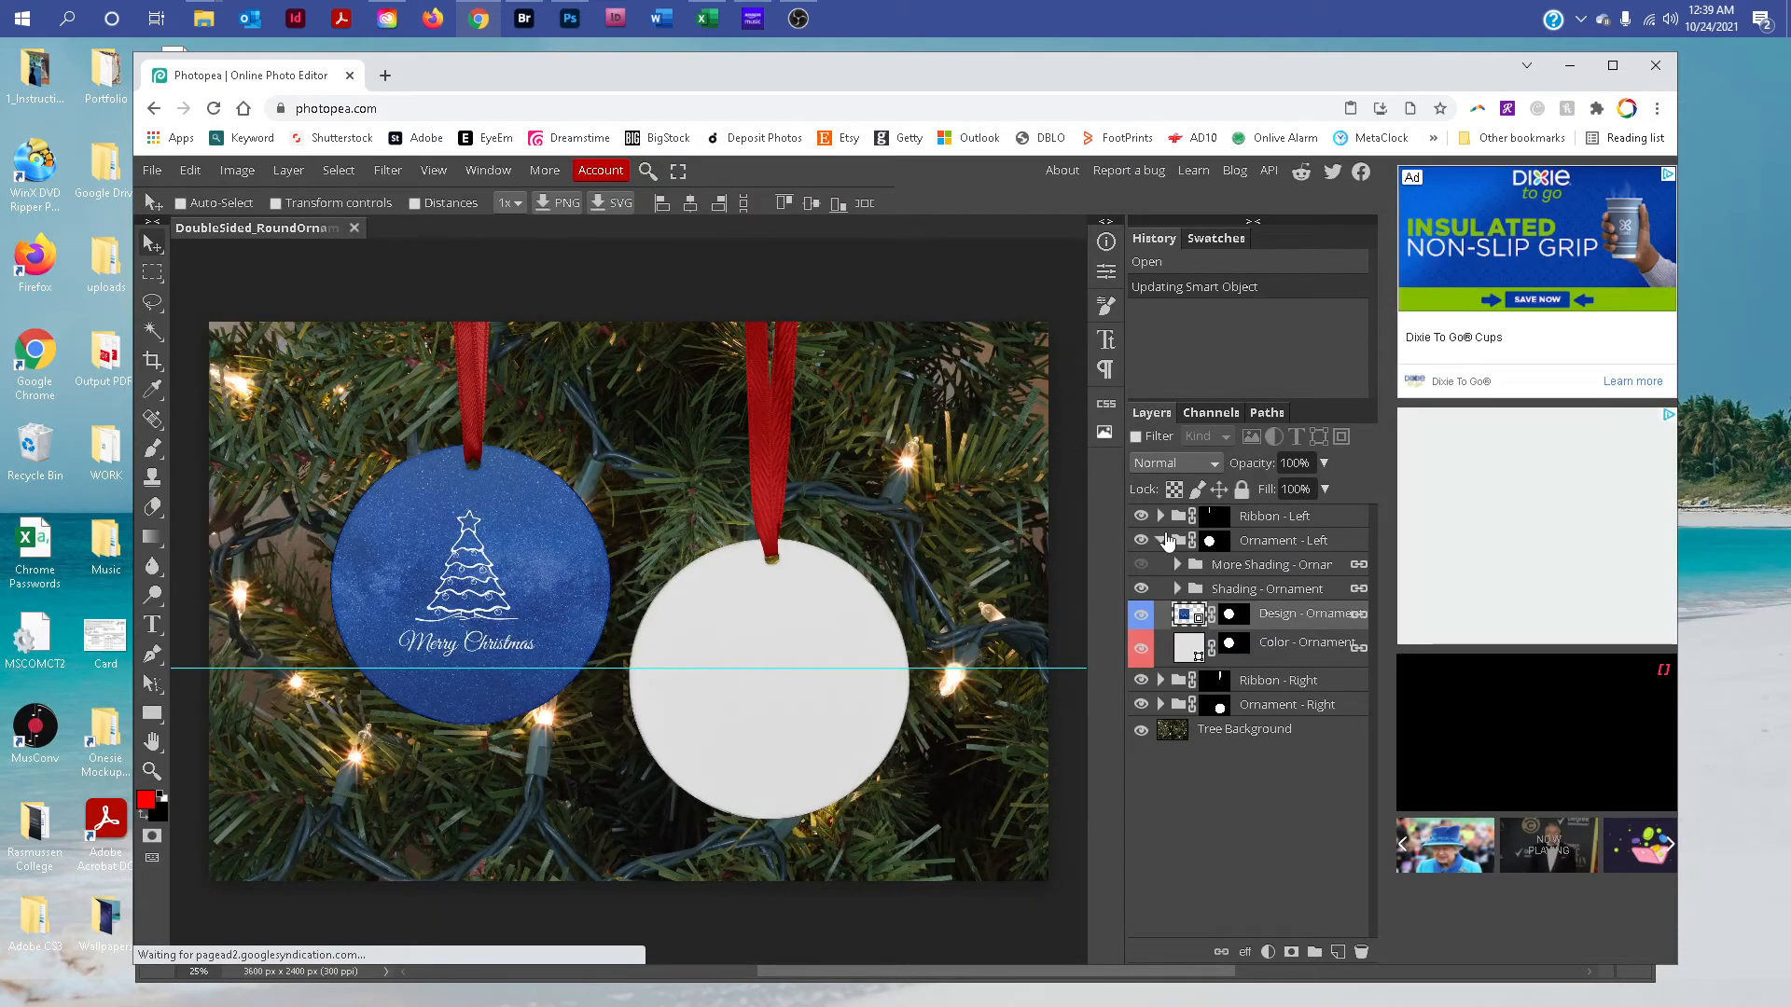
Step: Collapse the Ornament - Left group and open the Design - Ornament smart object in the Ornament - Right group
click(1161, 540)
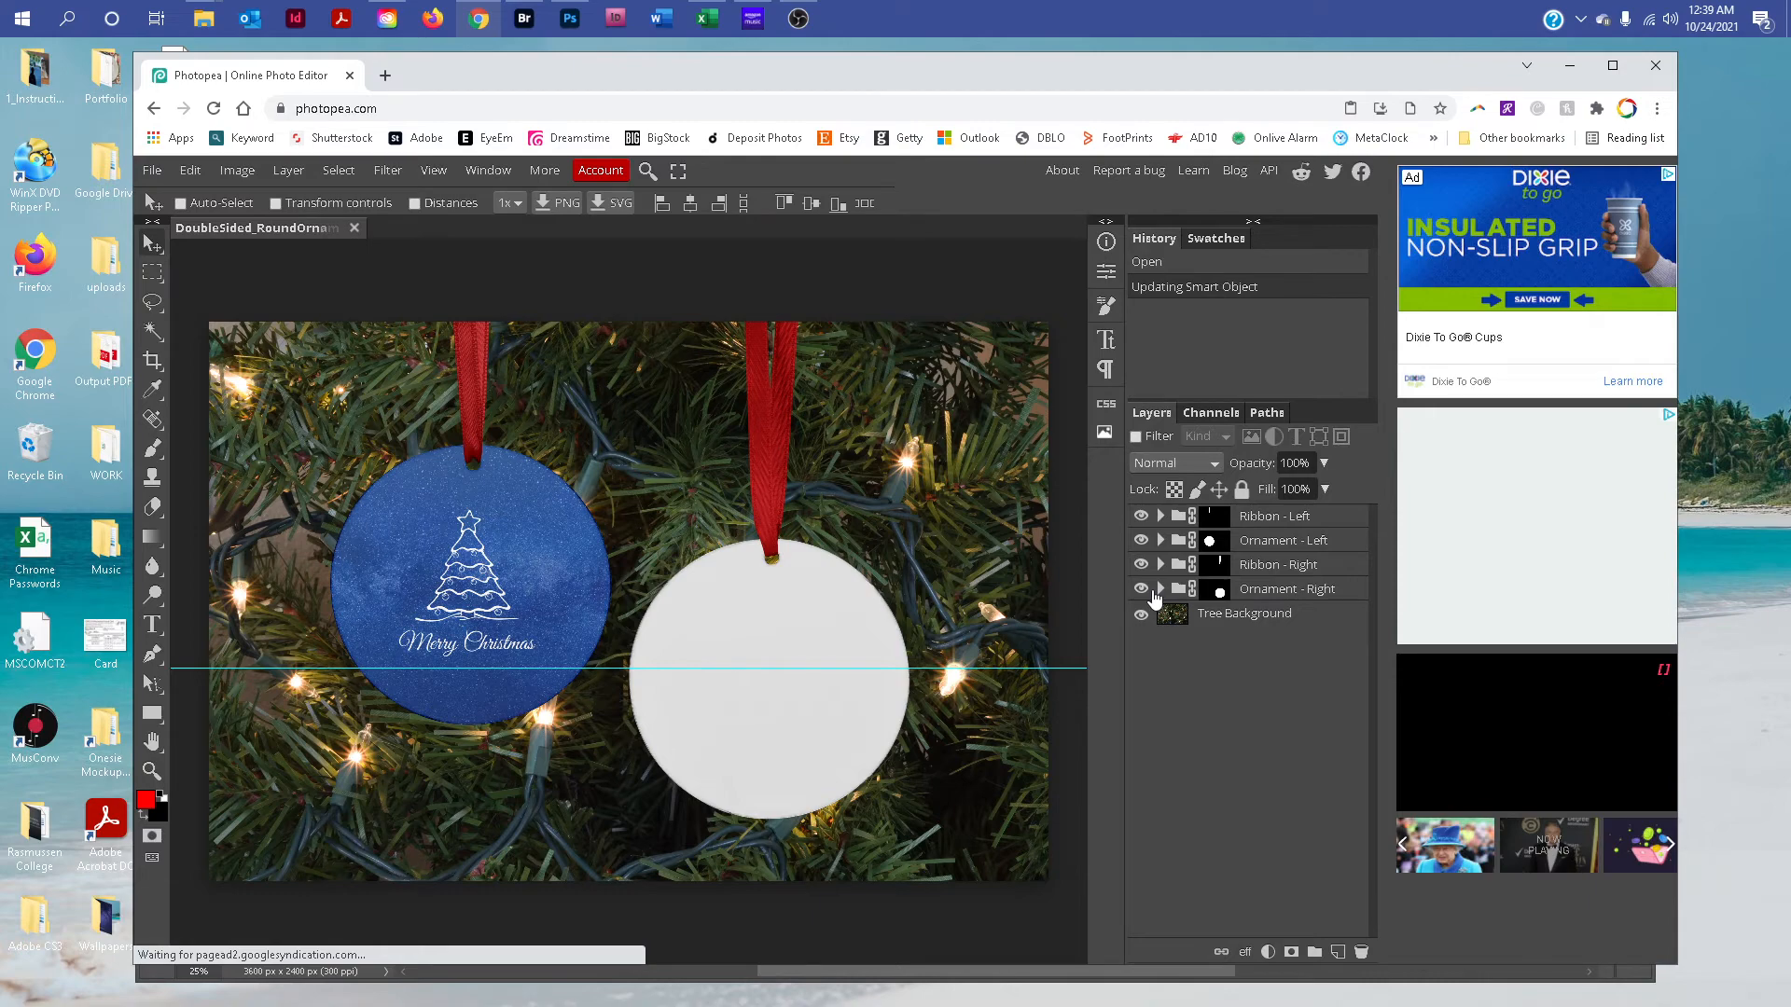
click(1160, 590)
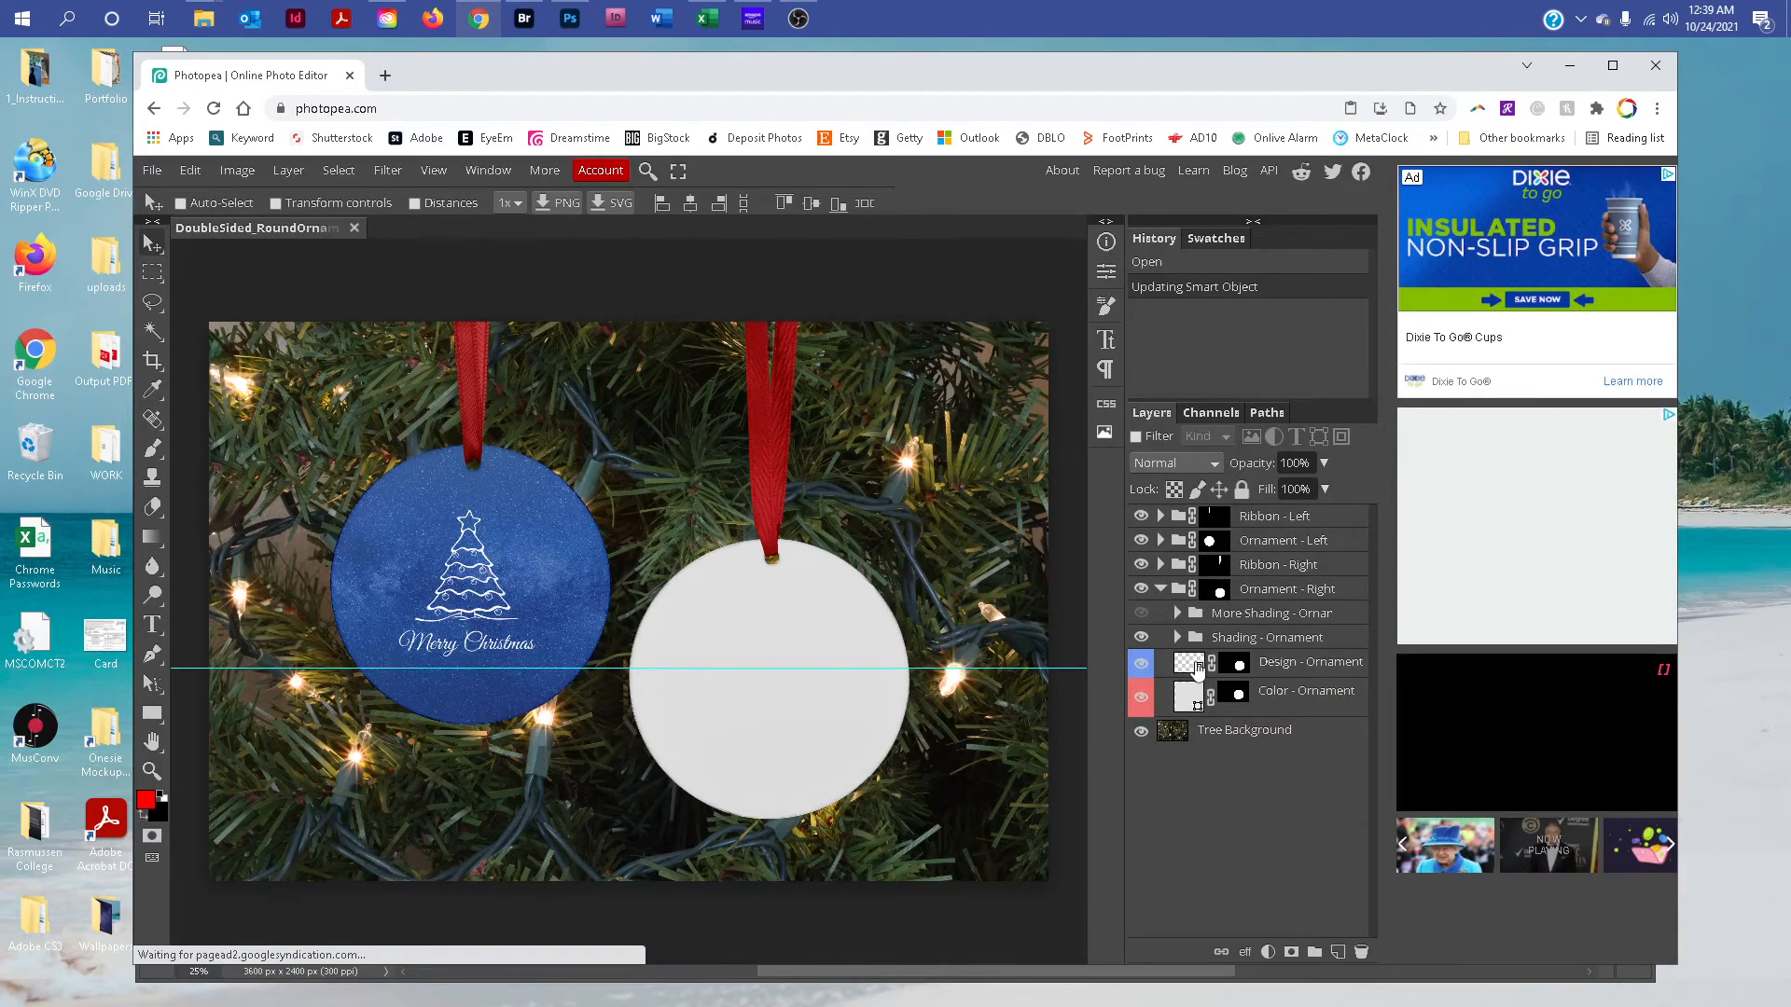
double_click(1189, 663)
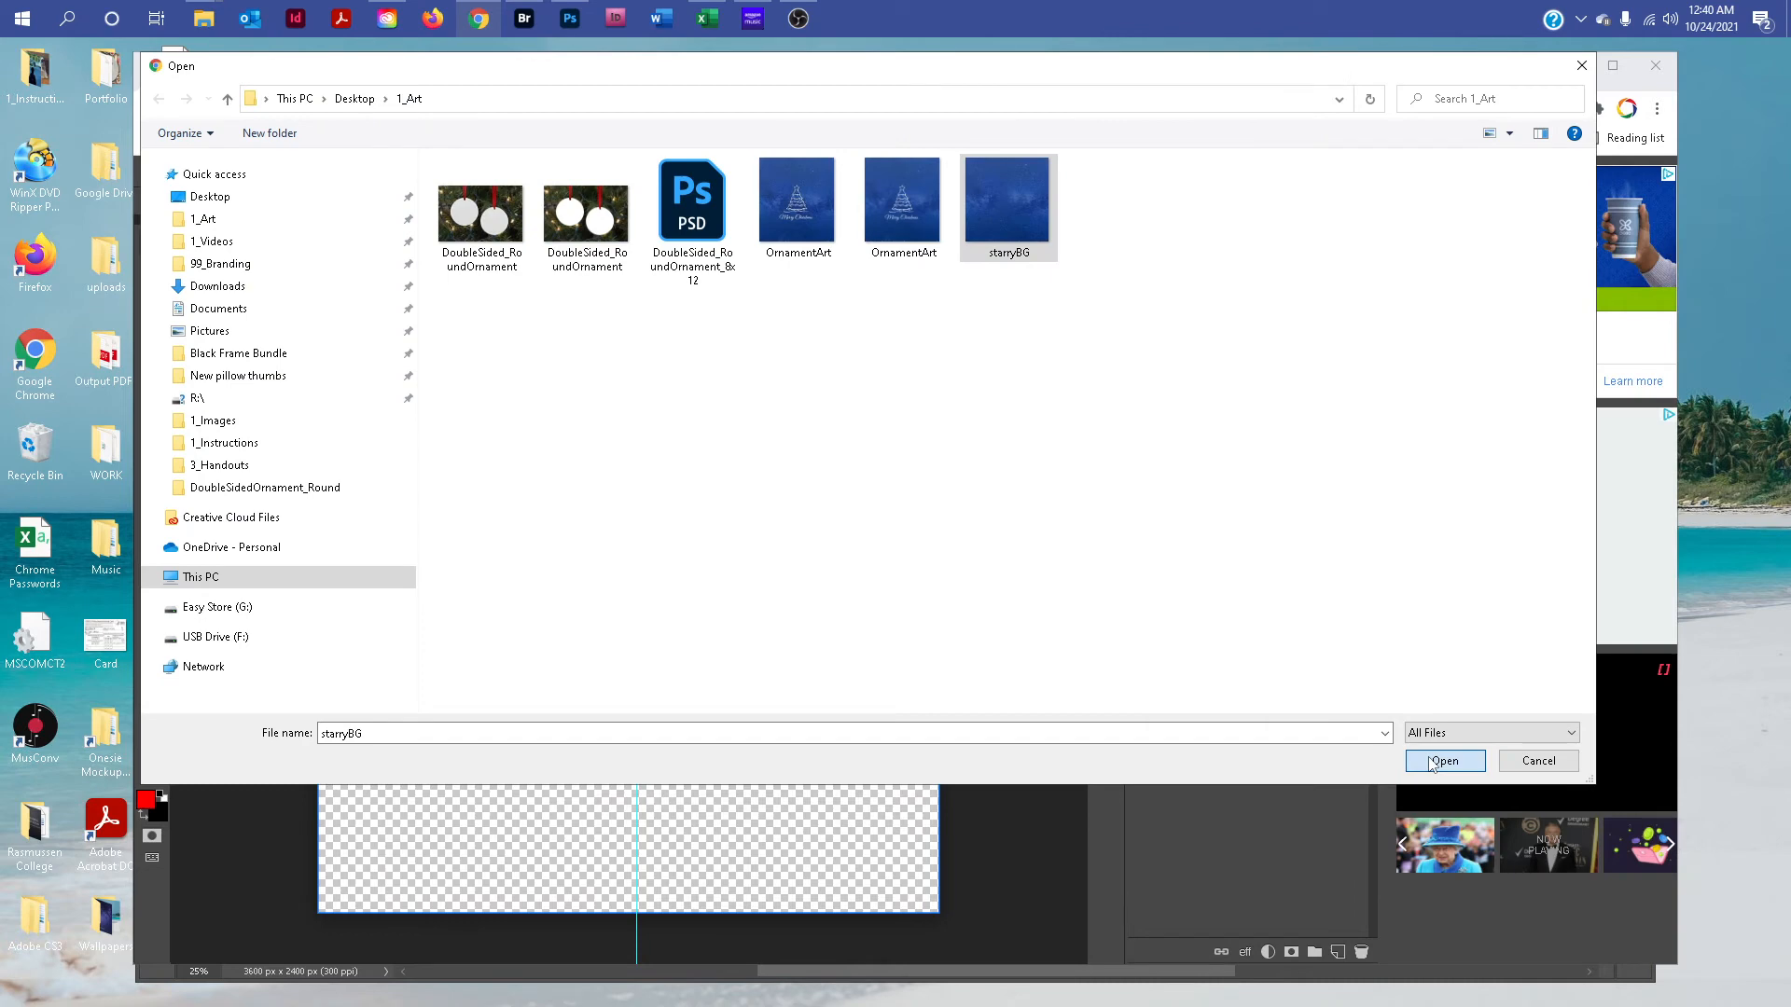
Step: Open the starryBG image and paste all of it into the right ornament's Design - Ornament document
click(1443, 761)
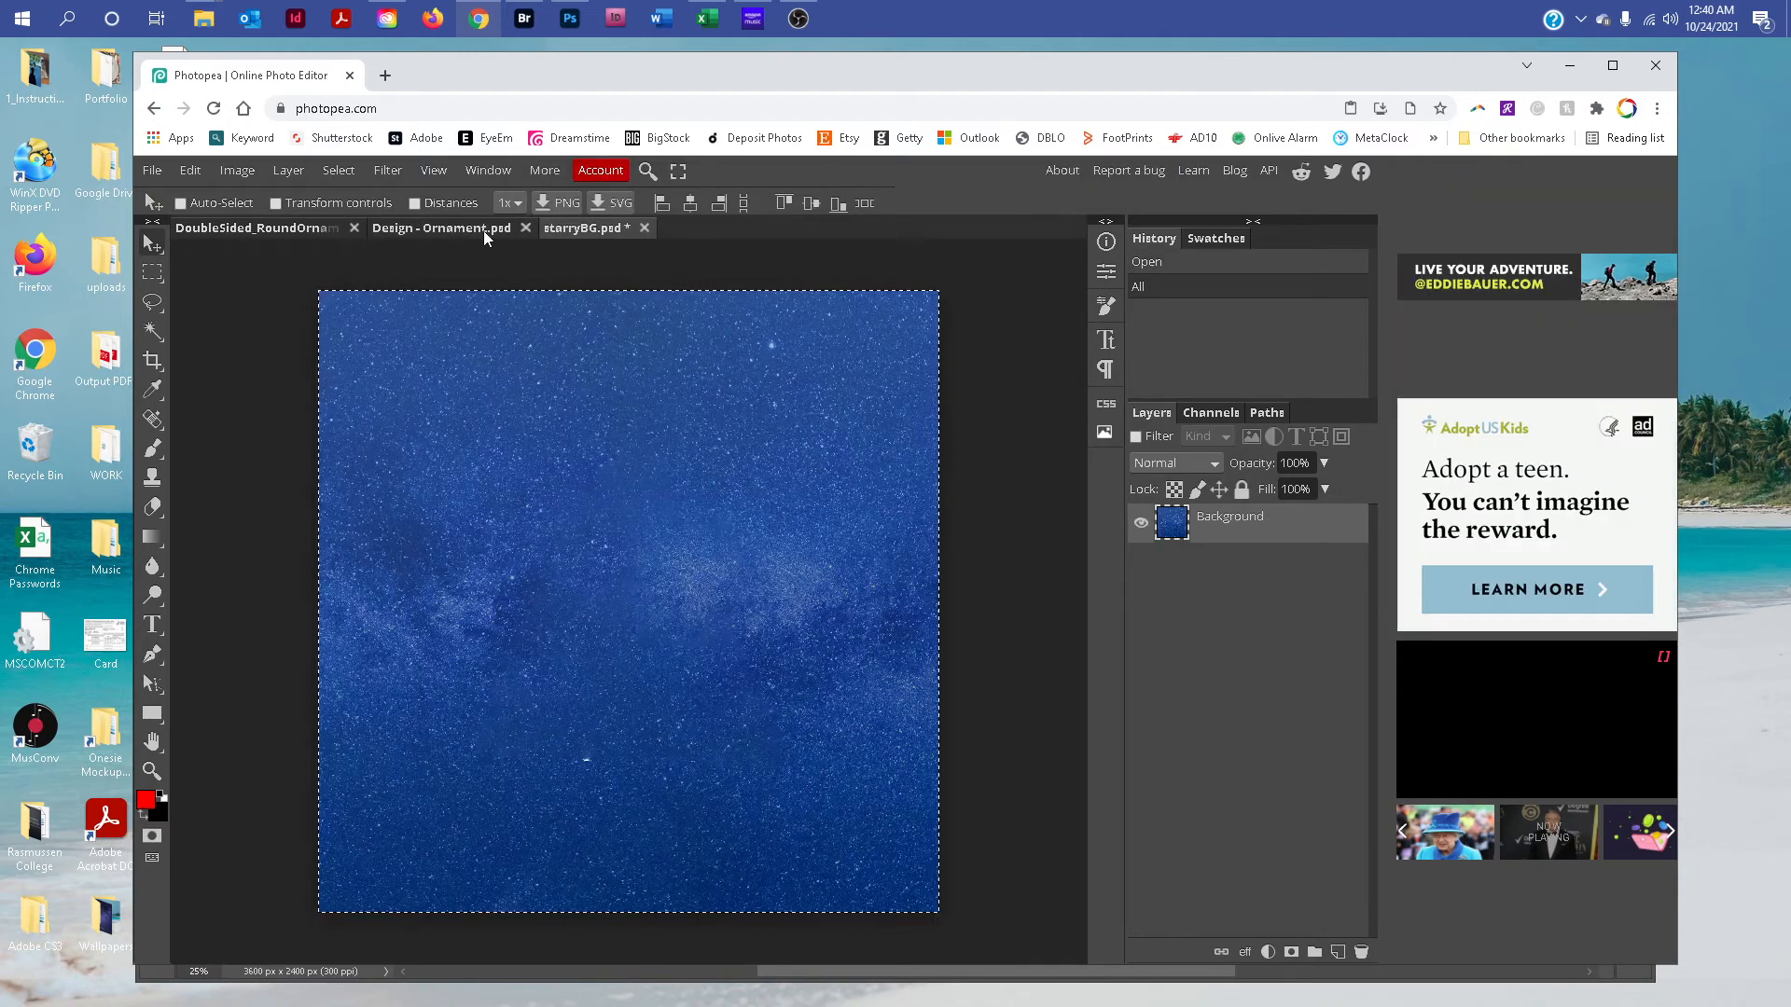
click(482, 229)
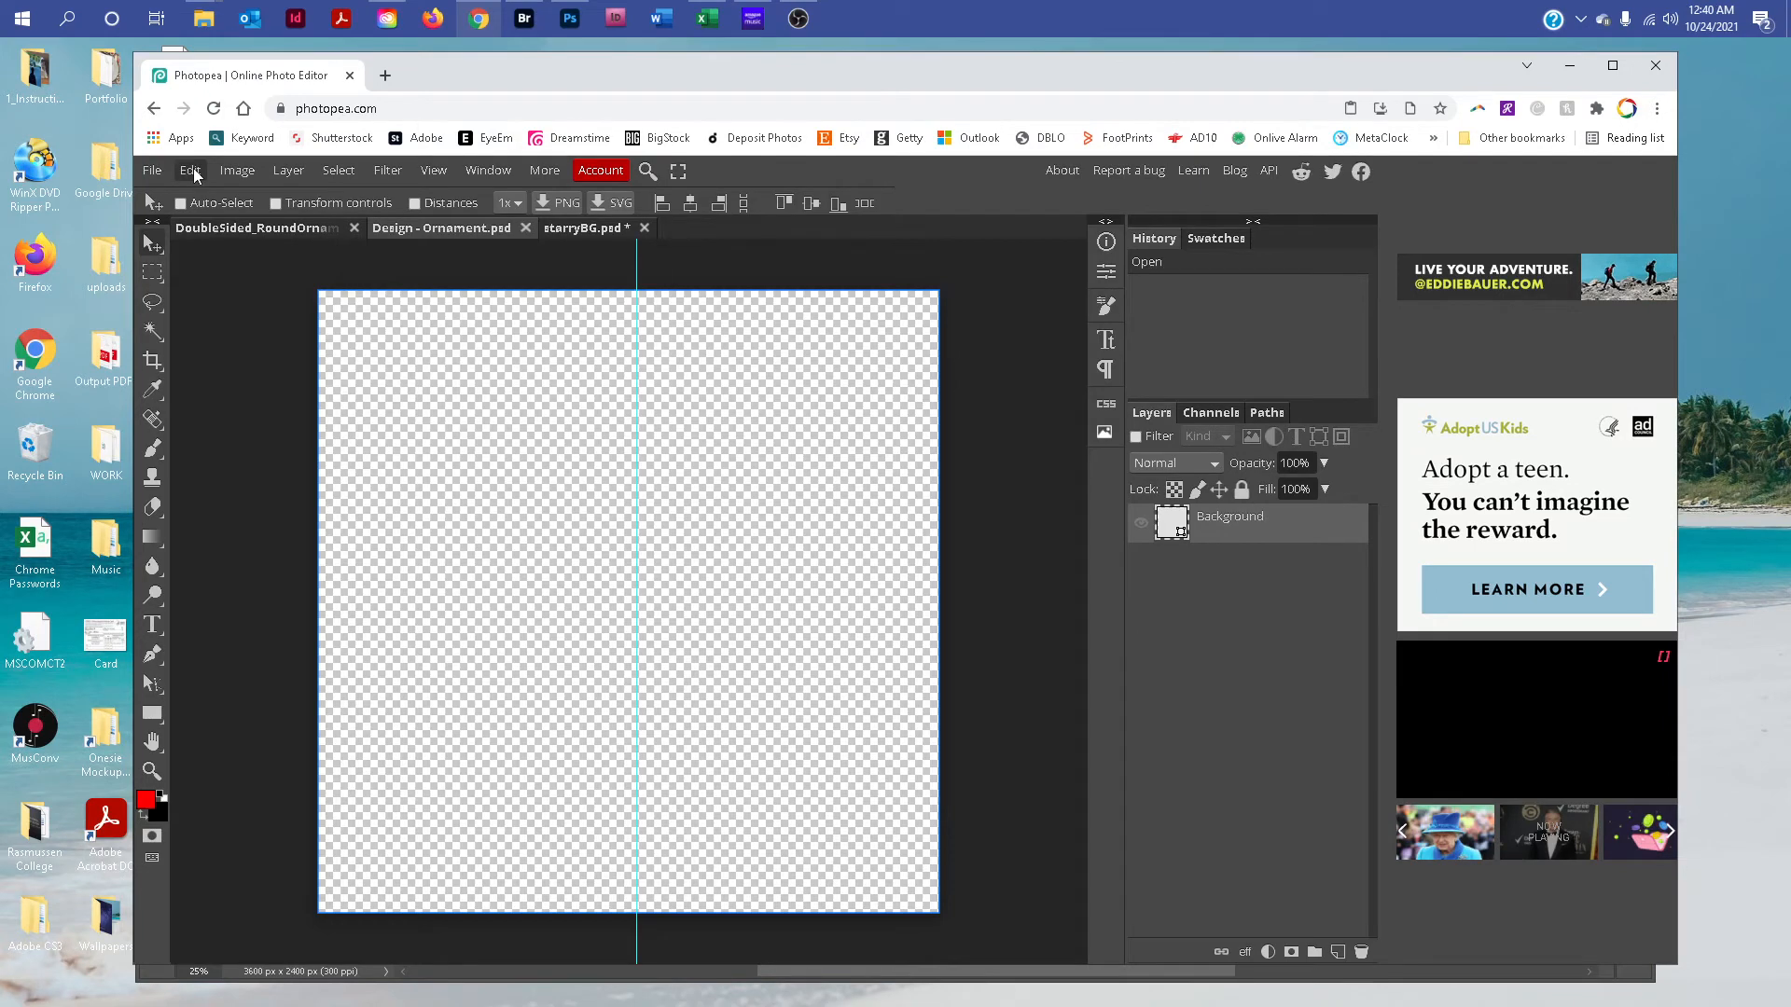
key(ctrl+v)
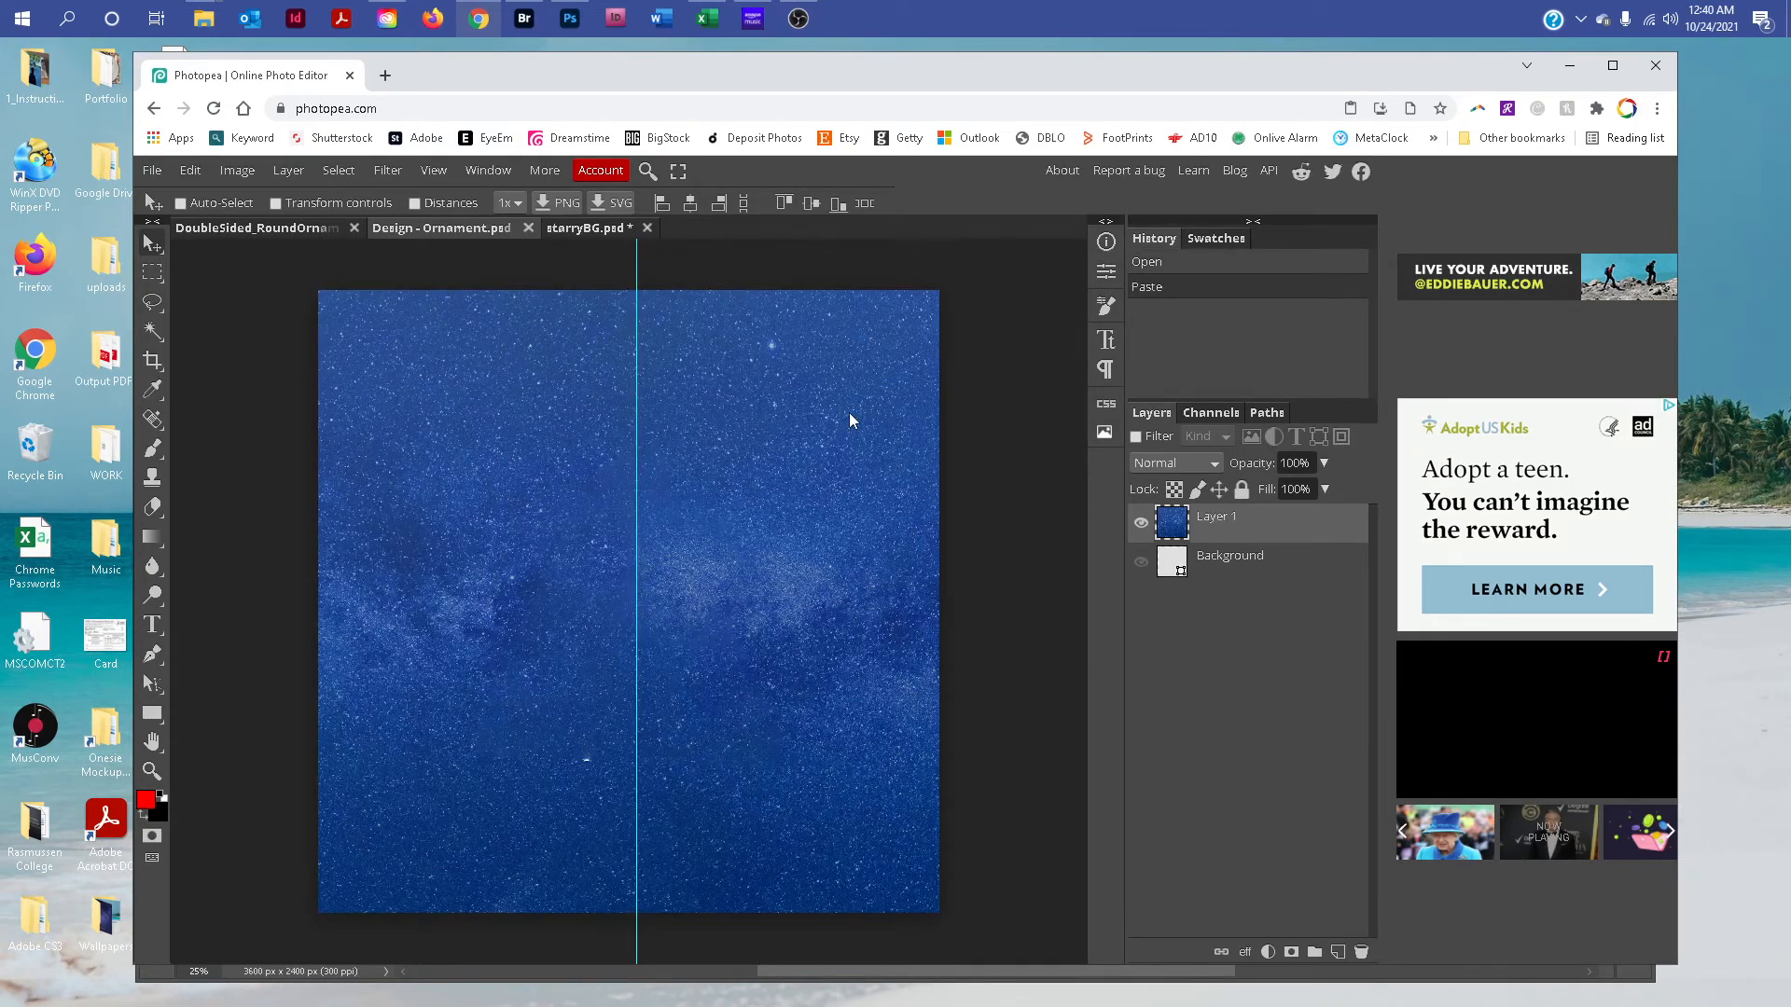
Step: Save the right ornament's design smart object and close it together with the starryBG image
click(151, 170)
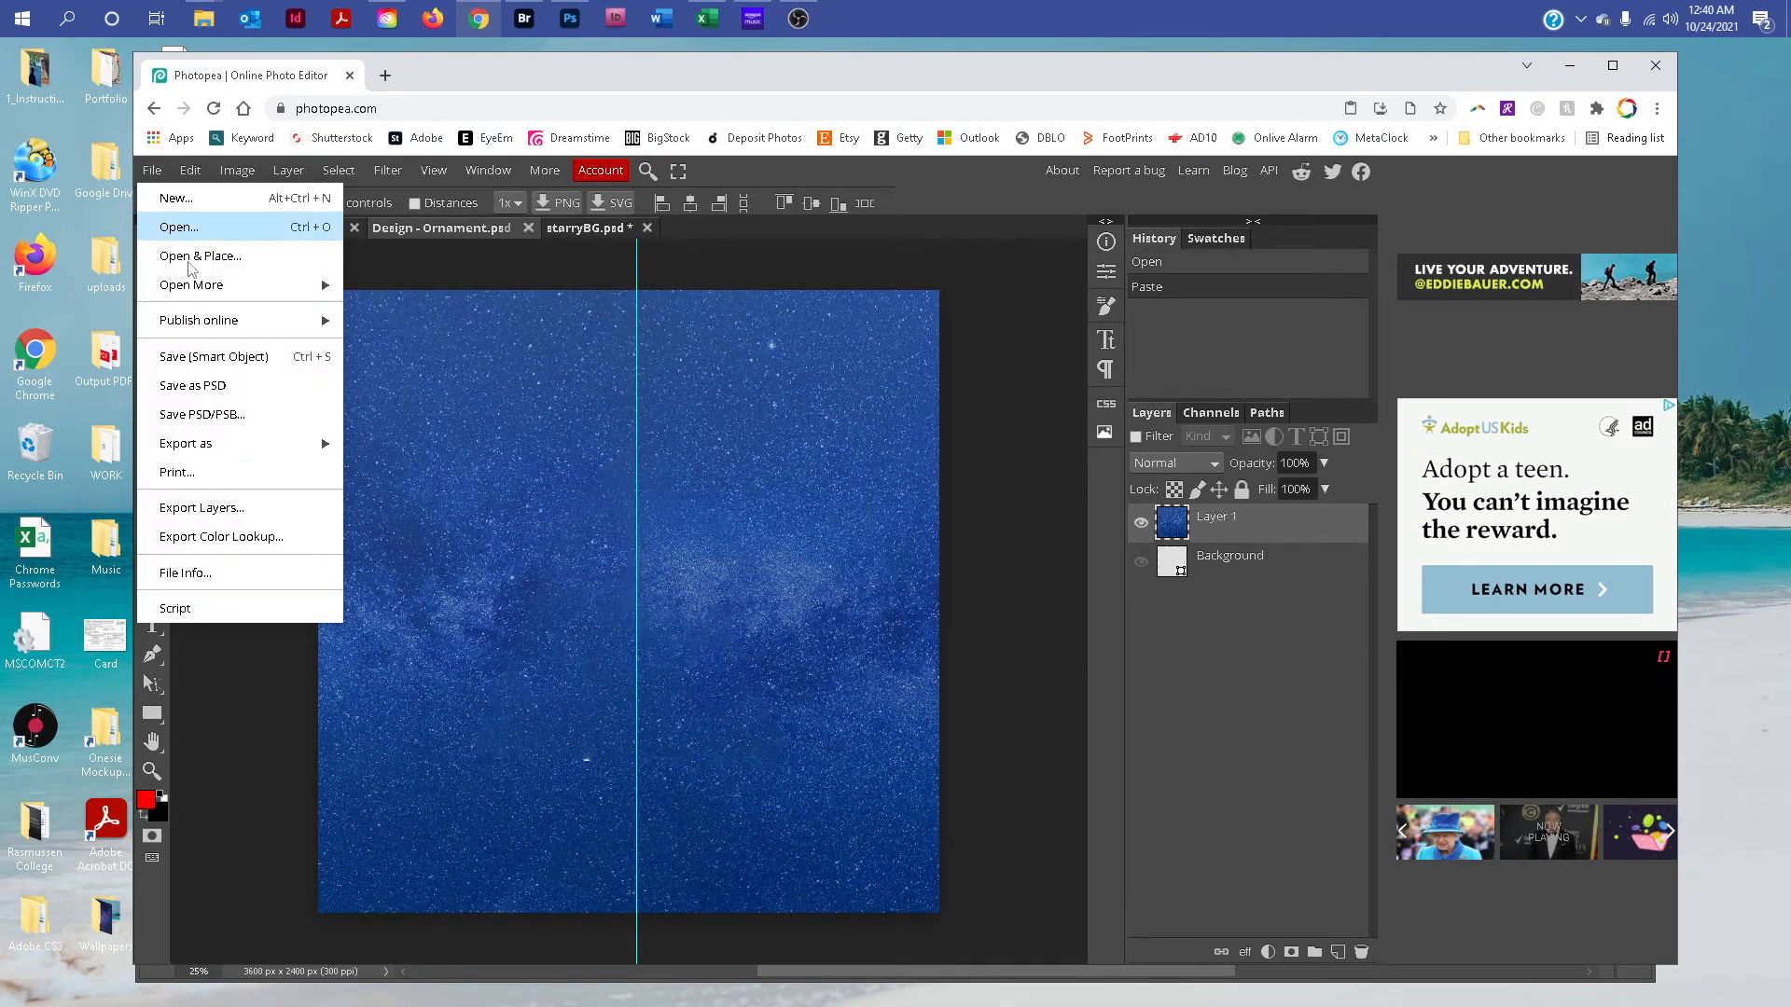
click(259, 365)
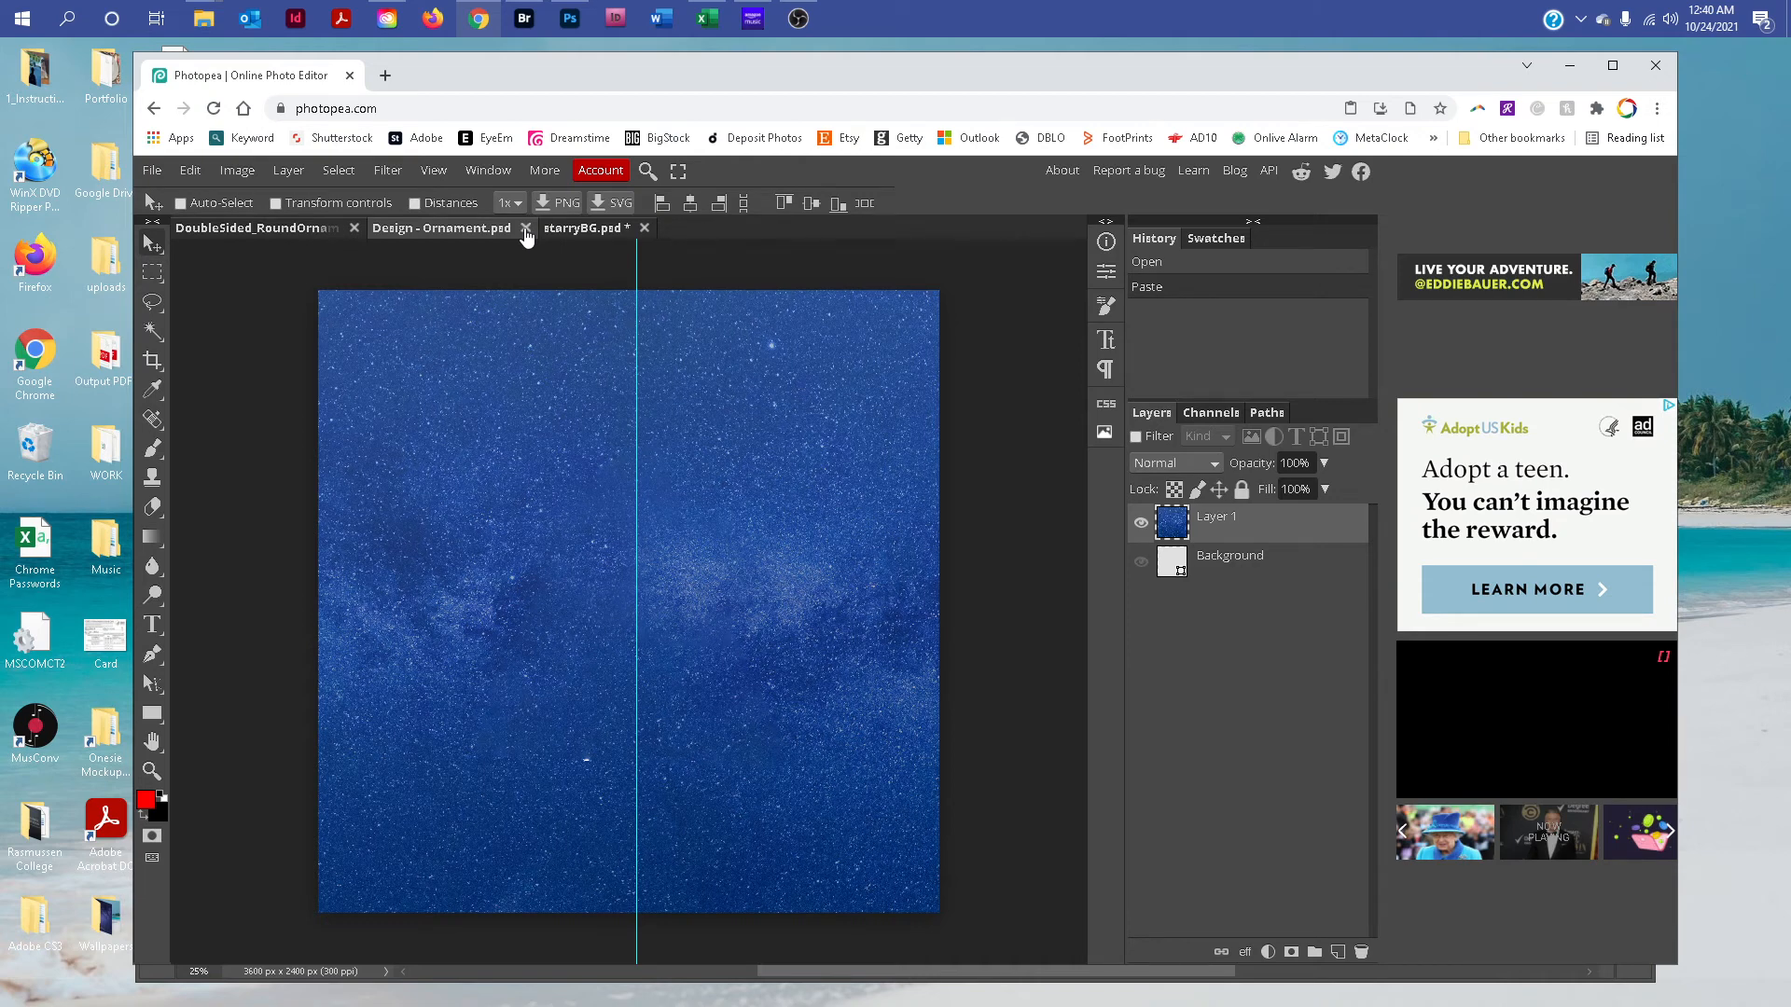
click(525, 228)
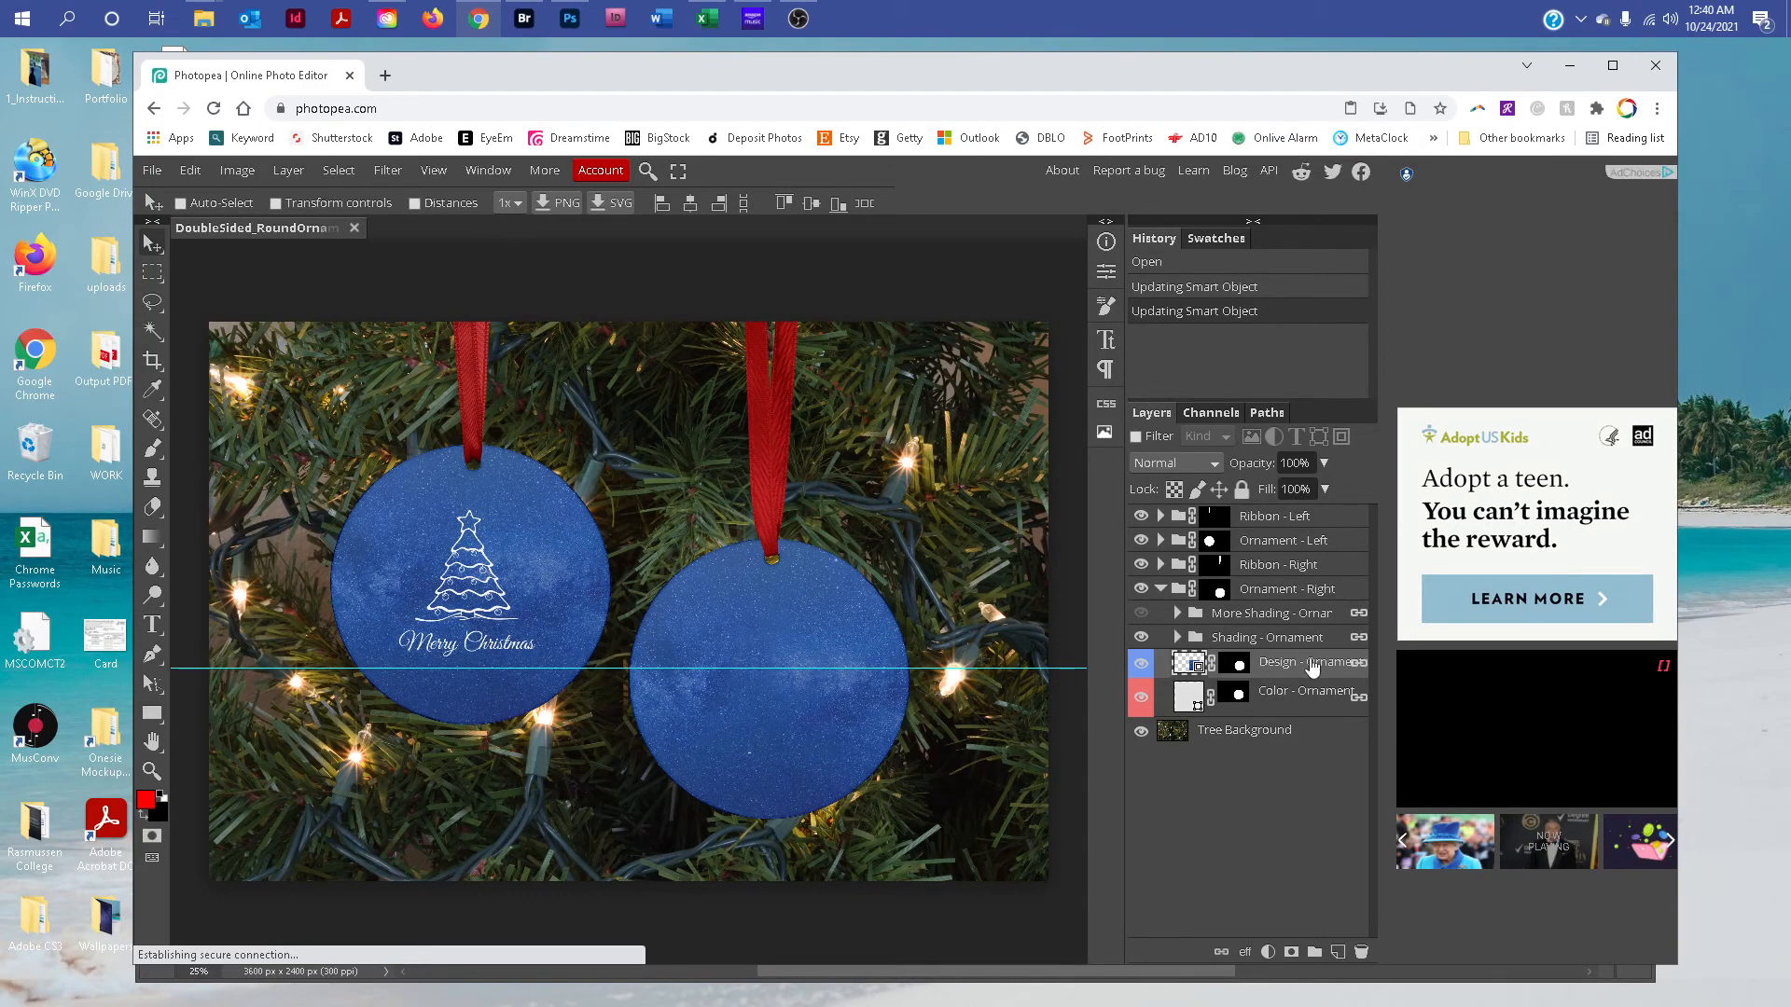
Step: Hide the right ornament's design layer and change its Color - Ornament layer to a medium blue
click(1141, 664)
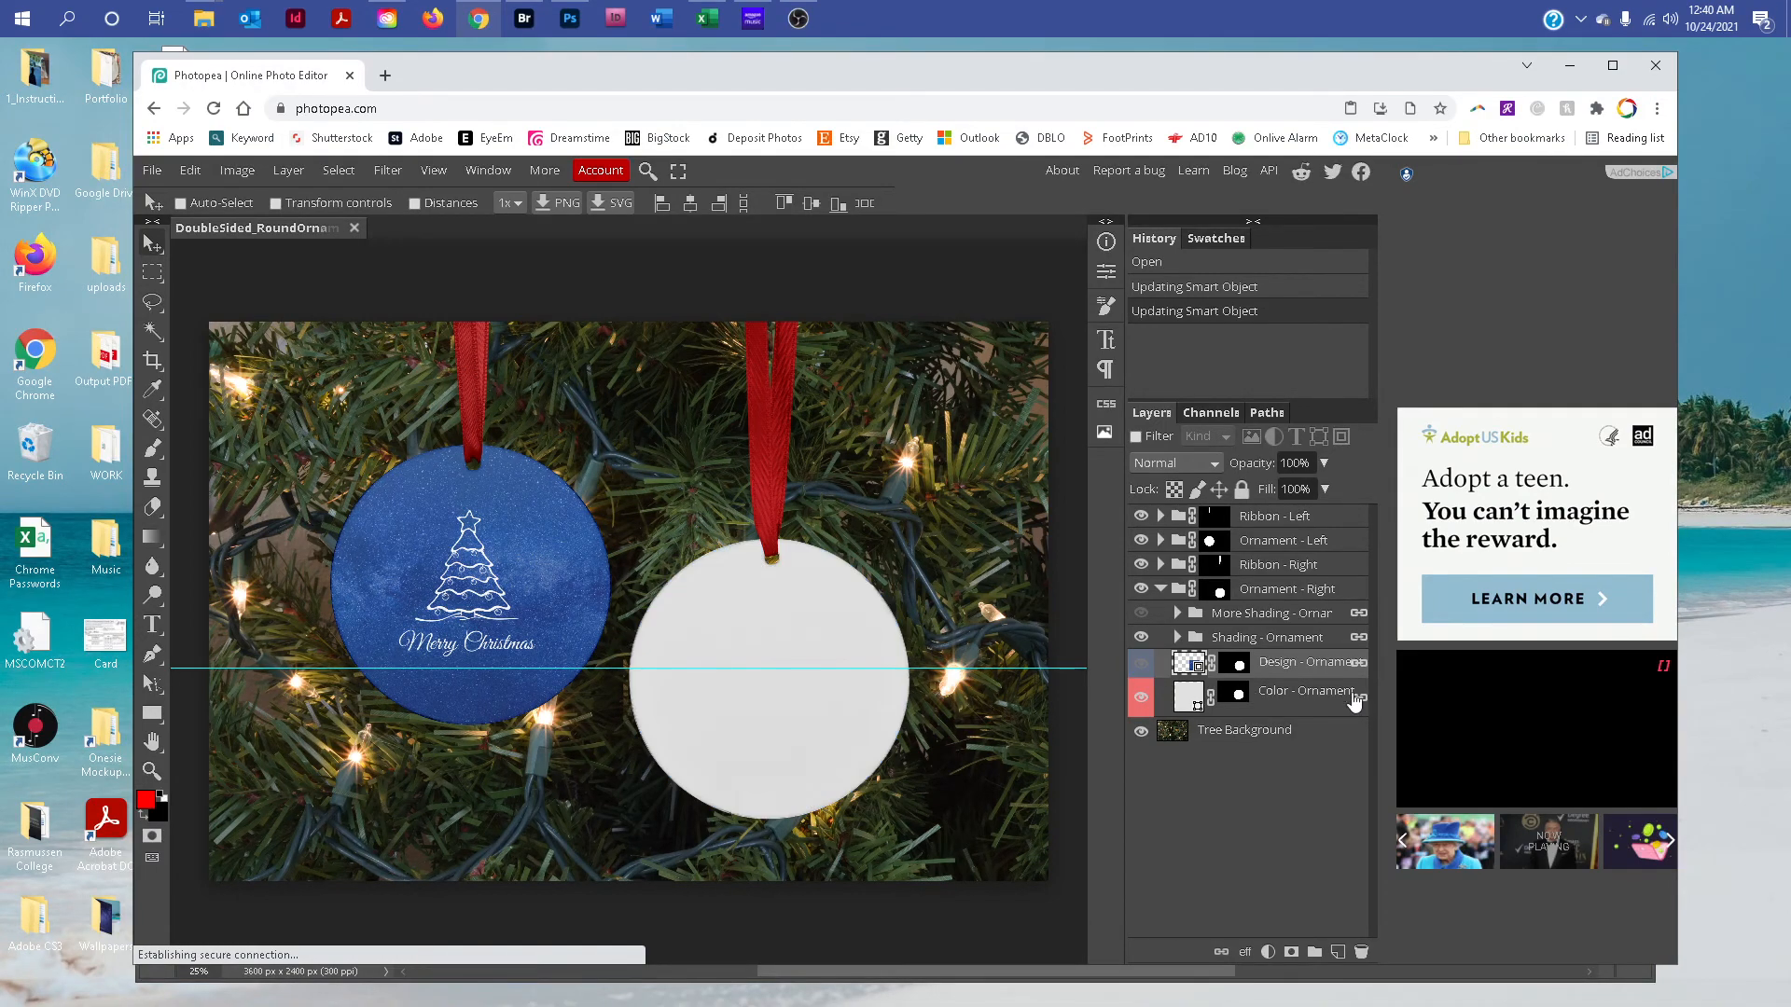
double_click(1199, 702)
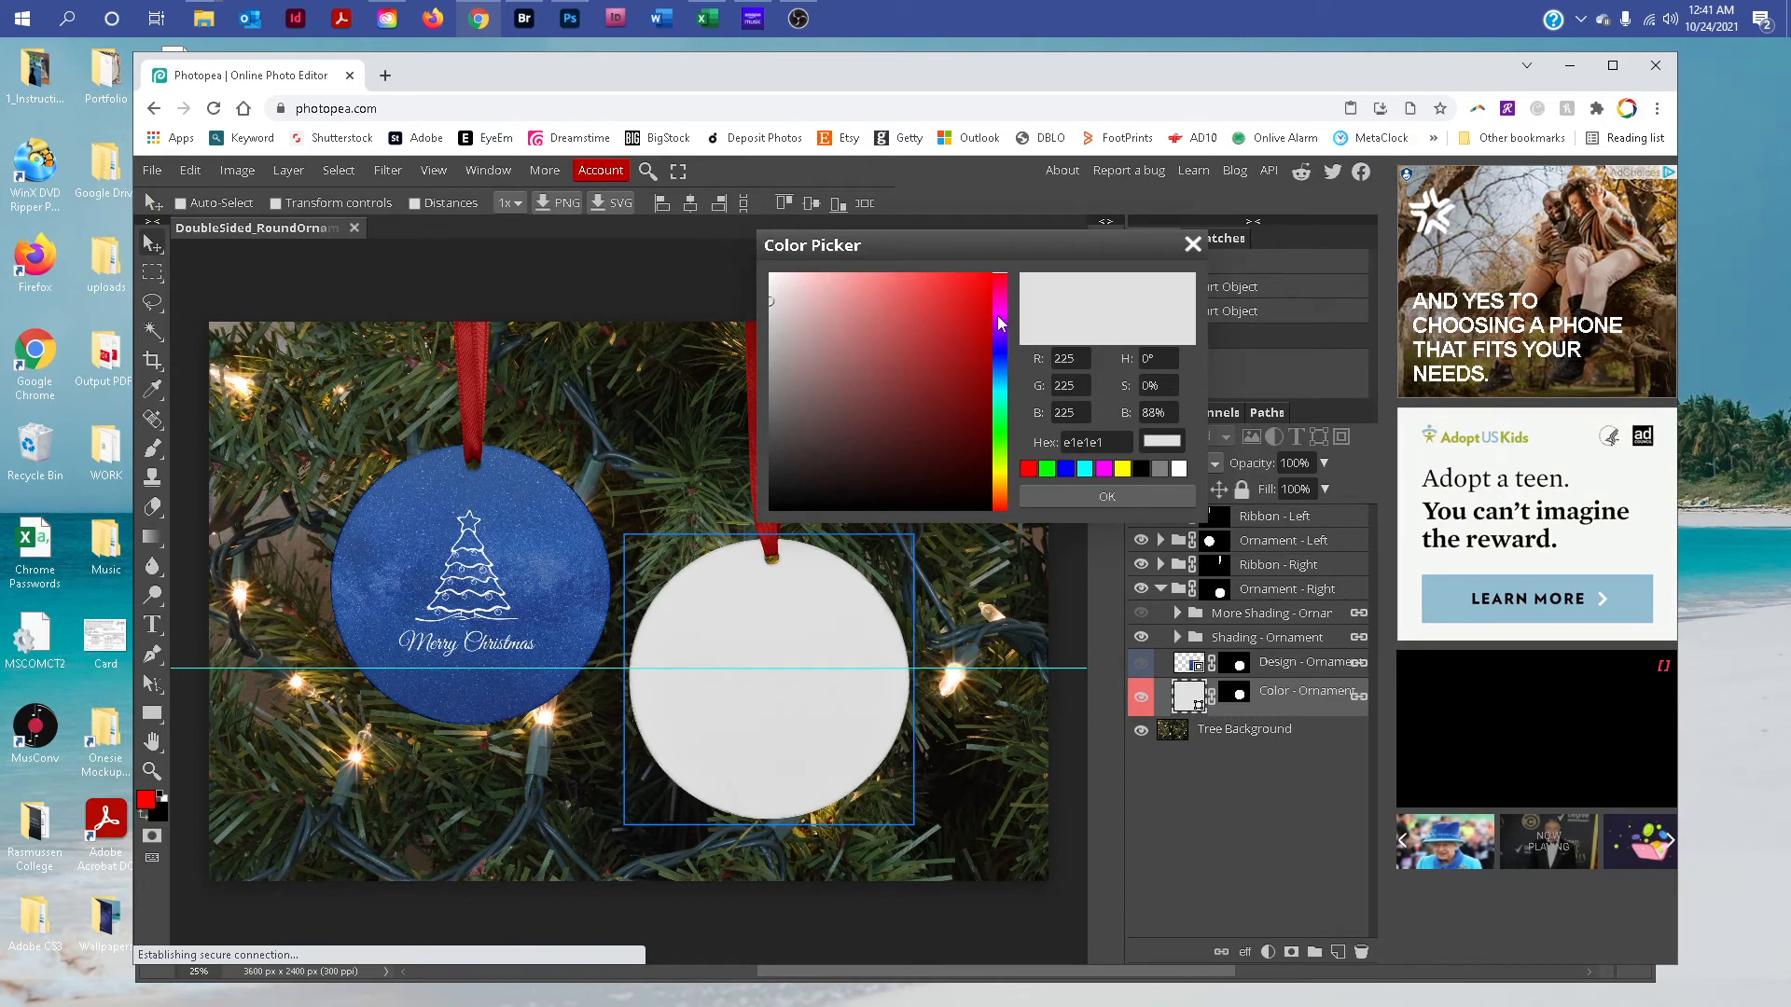
drag(999, 324, 1001, 378)
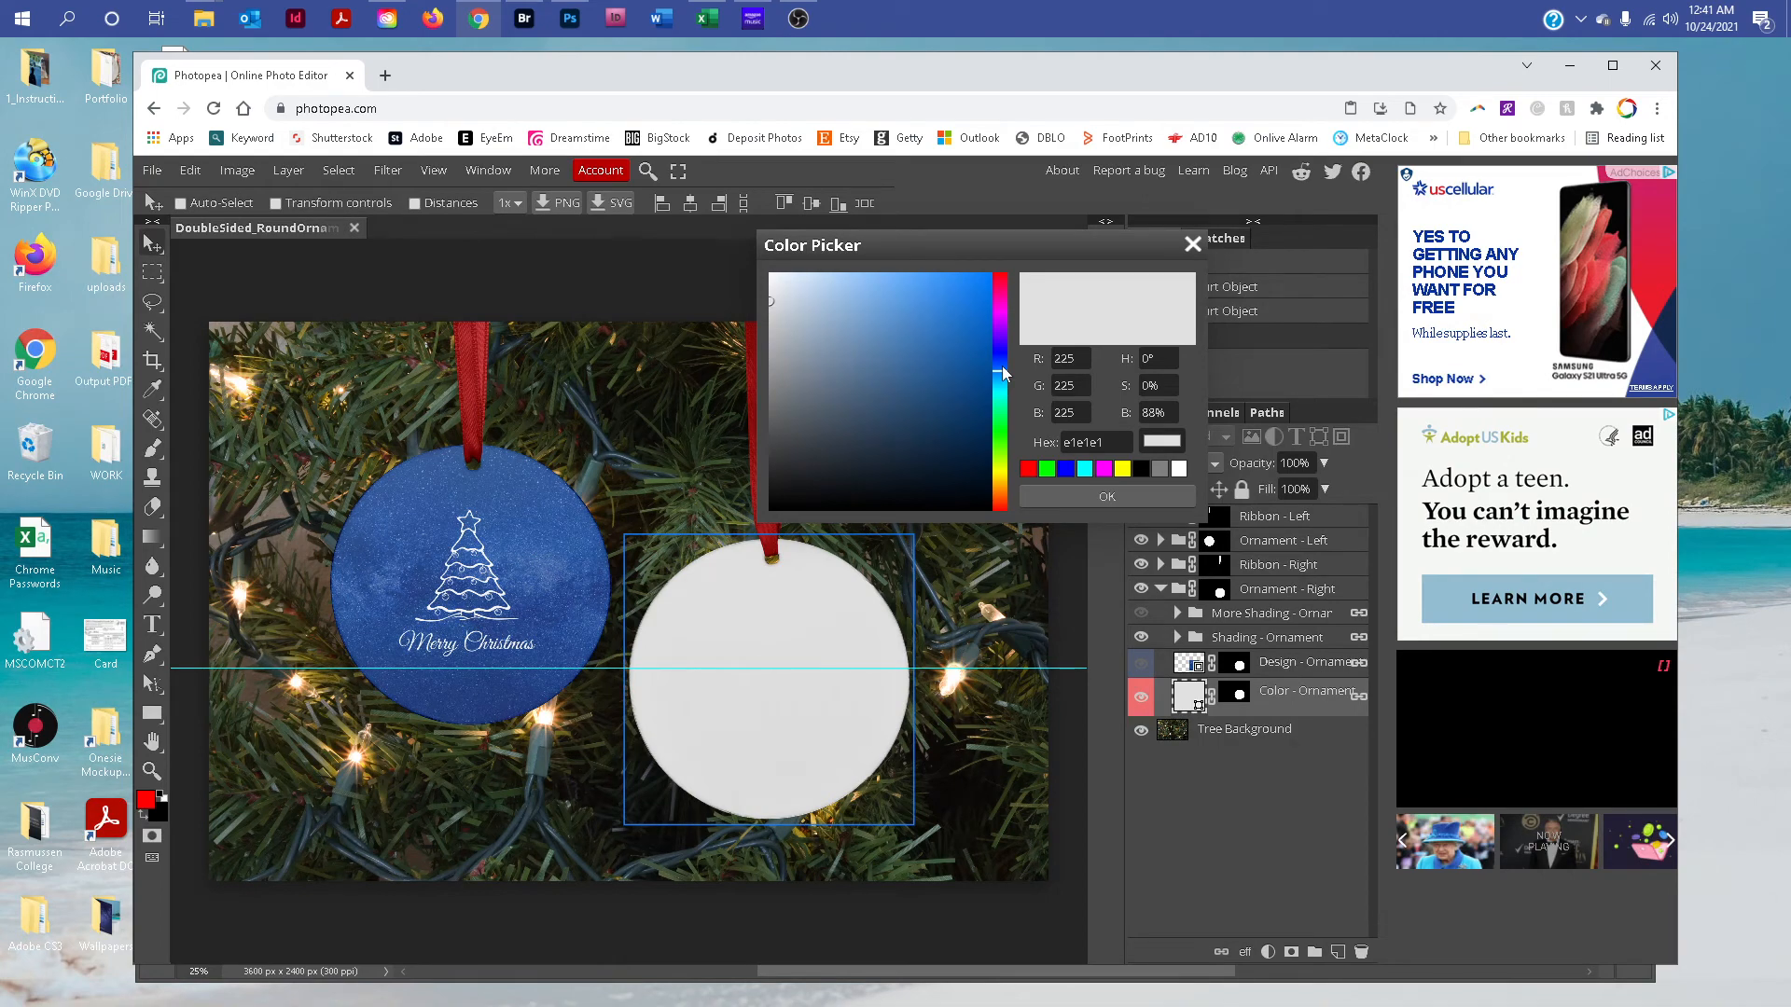
key(Escape)
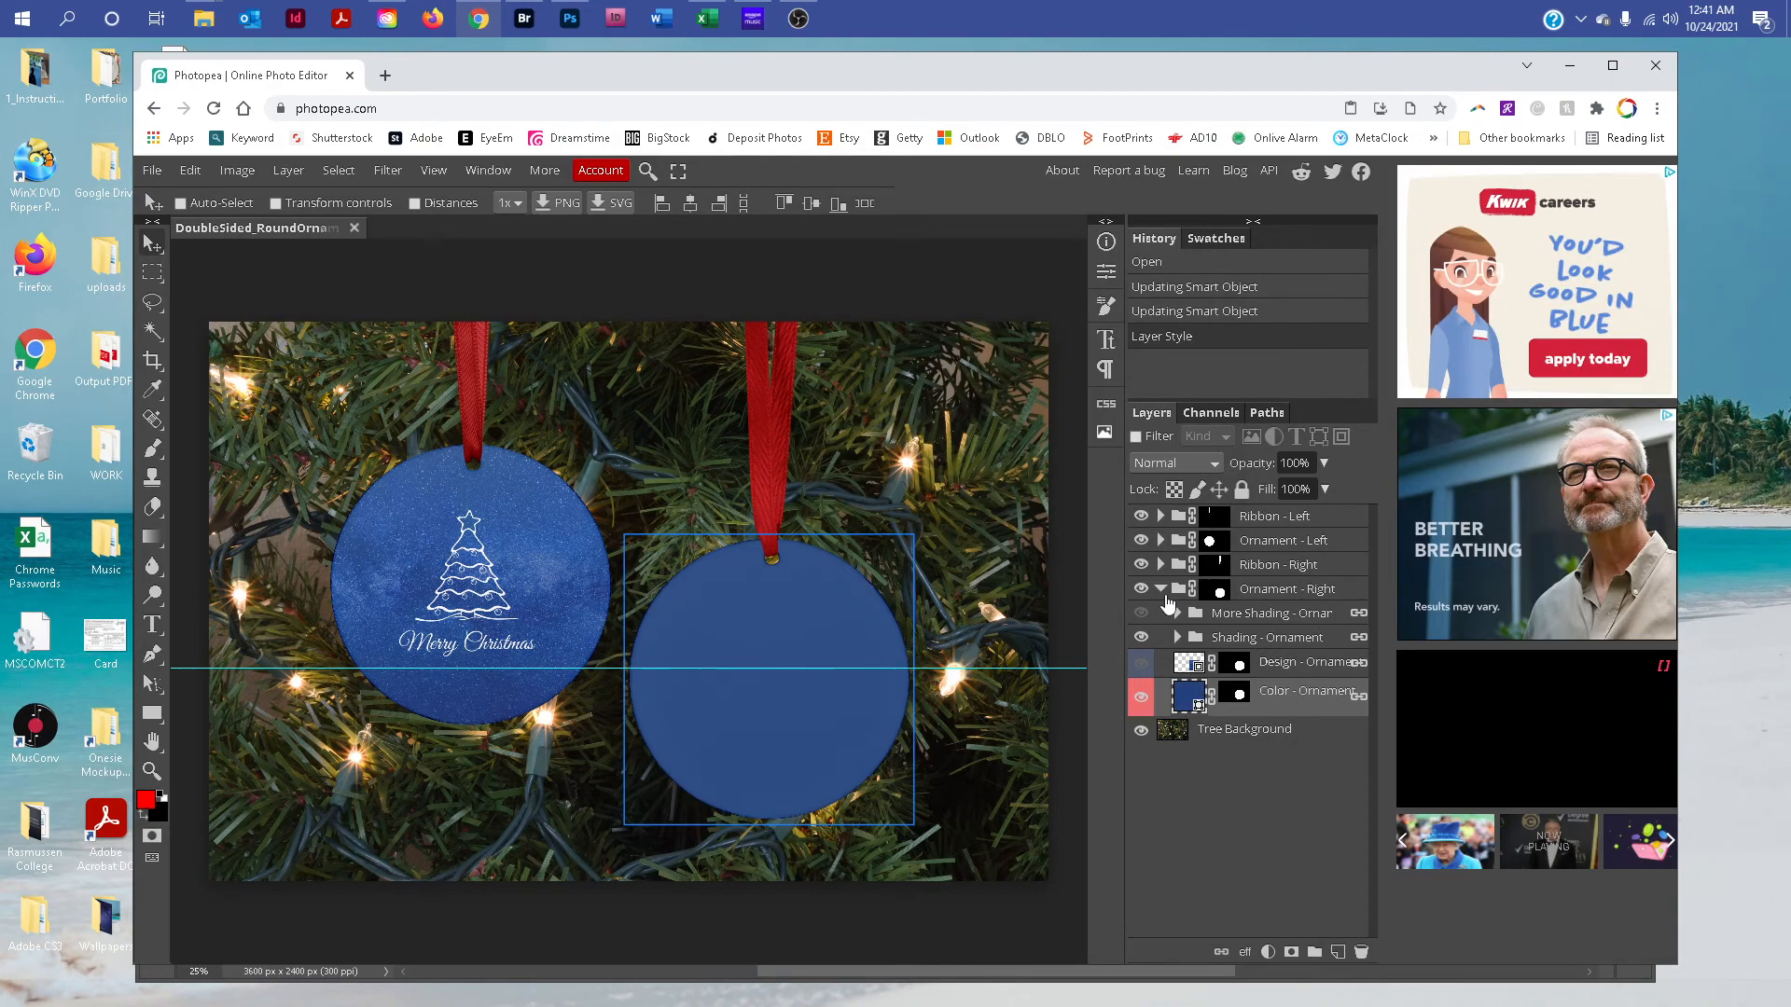
click(1162, 590)
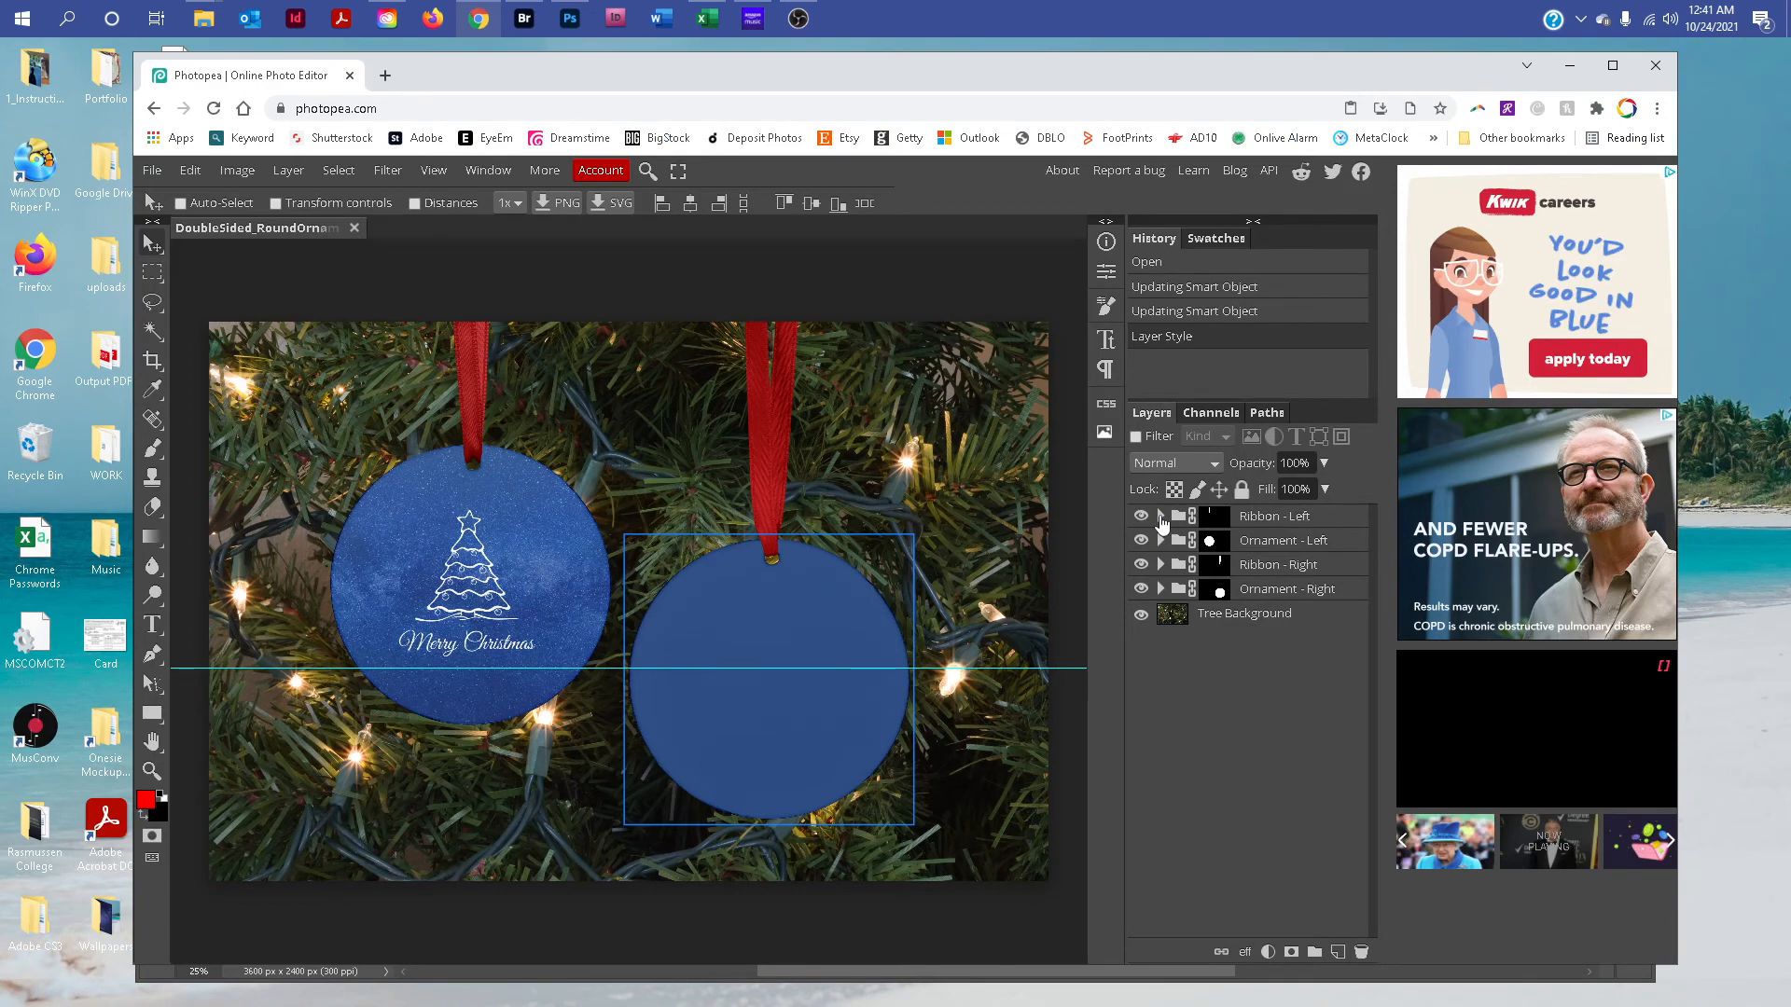
Step: Change the Color - Ribbon layer in the Ribbon - Left group to blue
click(1161, 518)
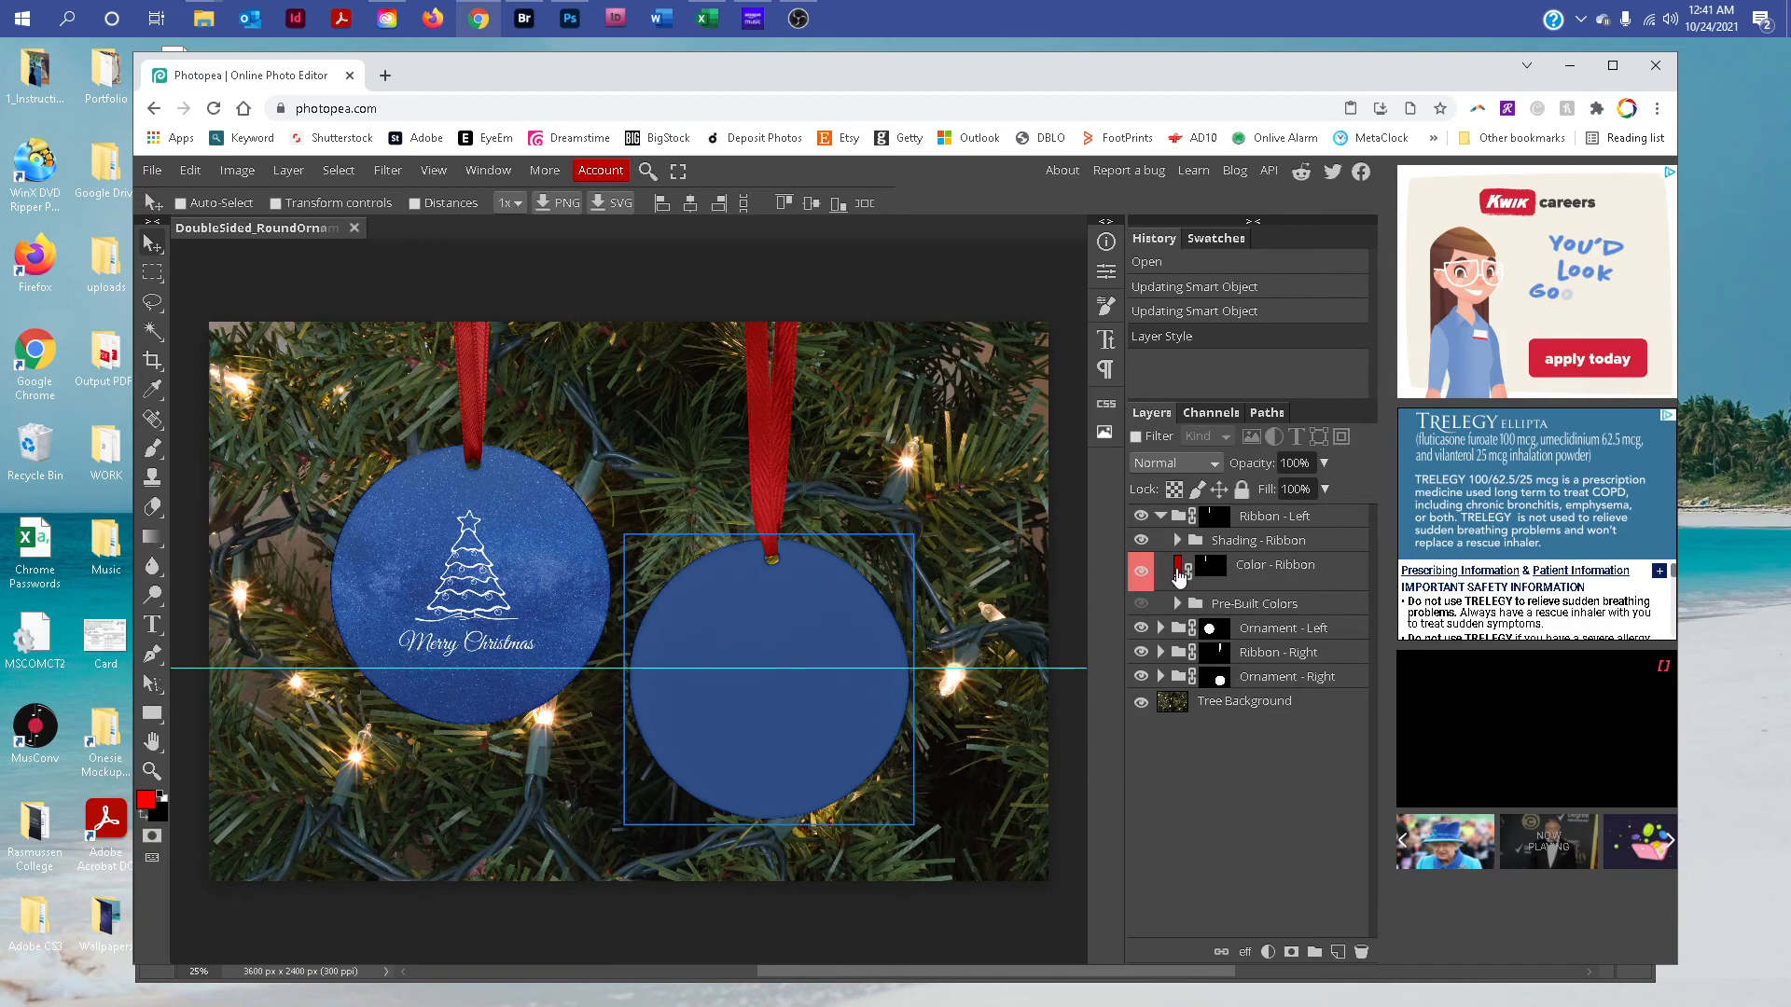
double_click(1177, 566)
click(961, 362)
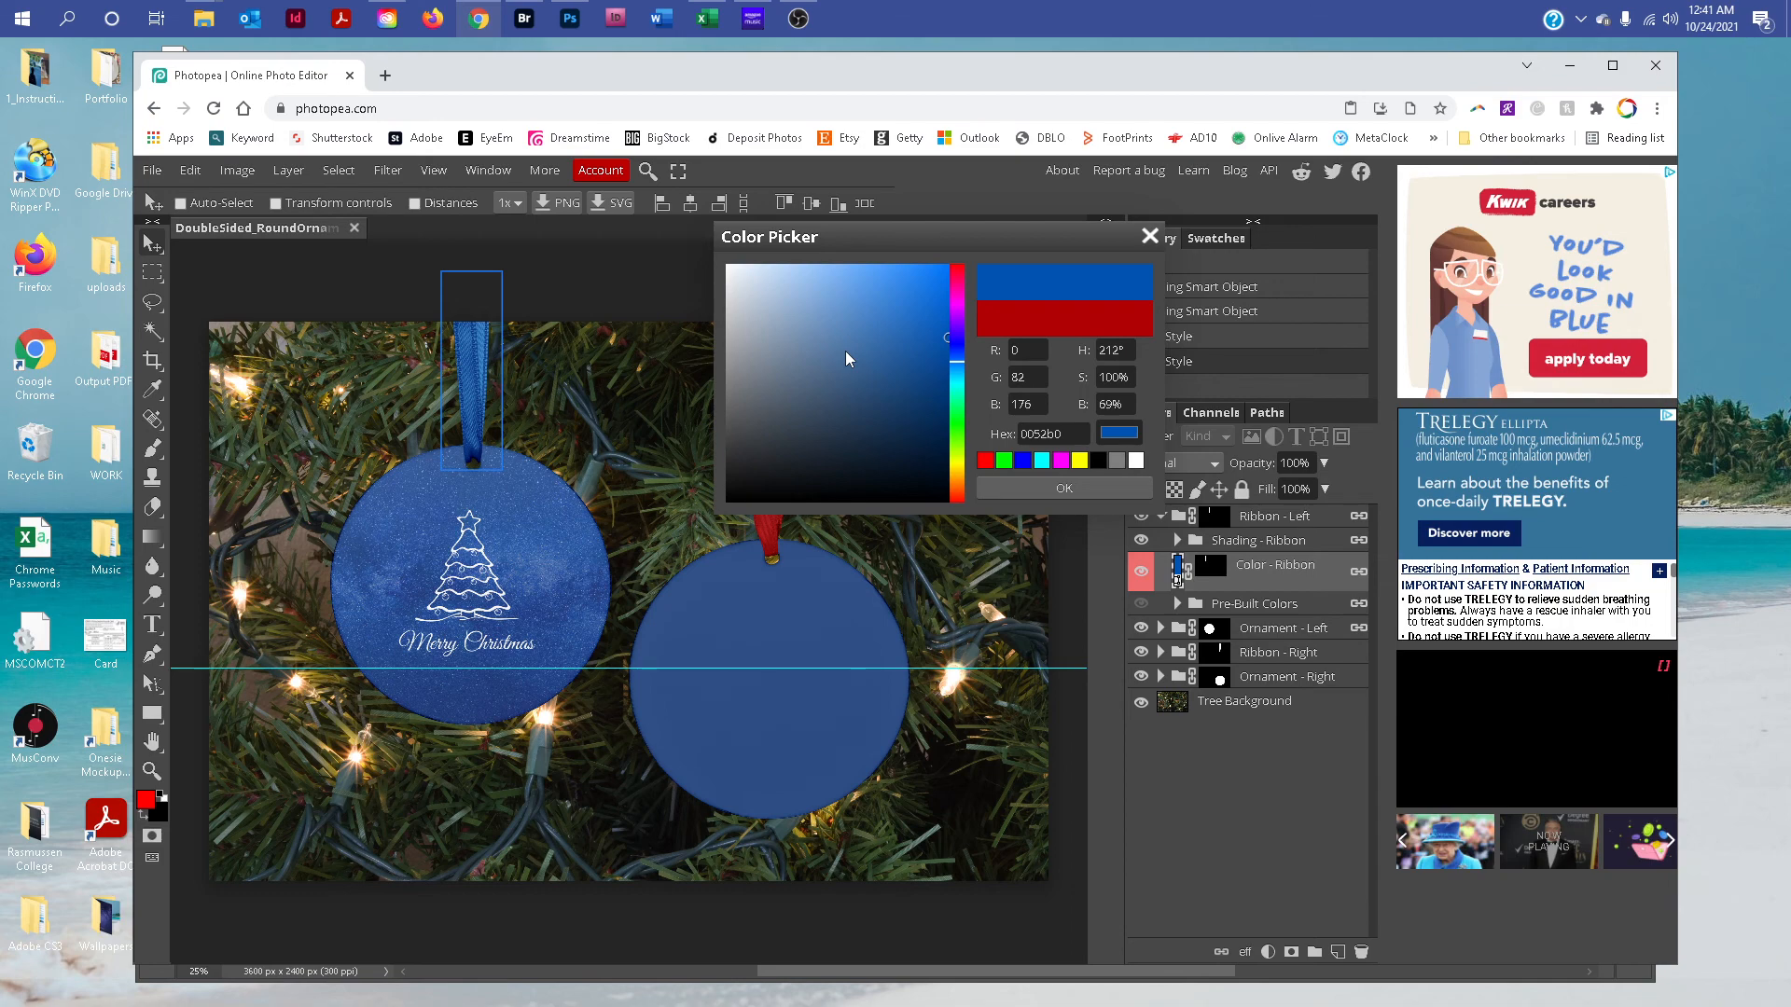
key(Escape)
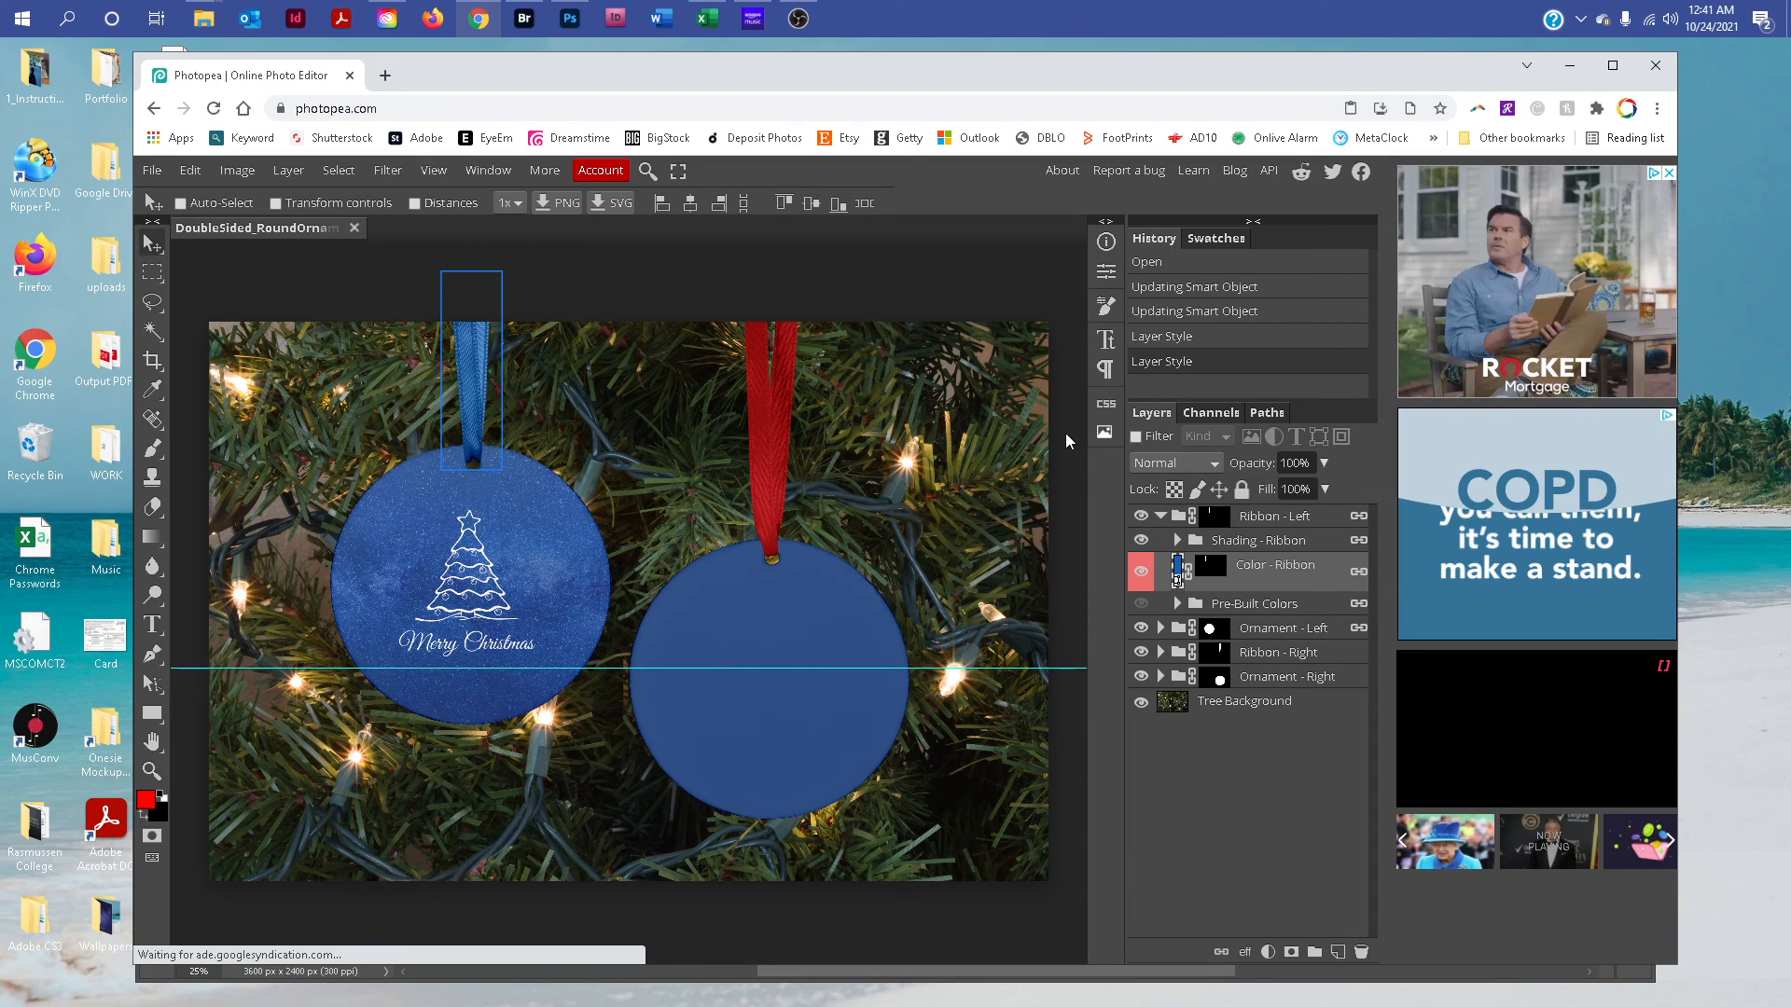
Step: Bring up the export format choices for the ornament mockup
click(152, 169)
mouse_move(220, 443)
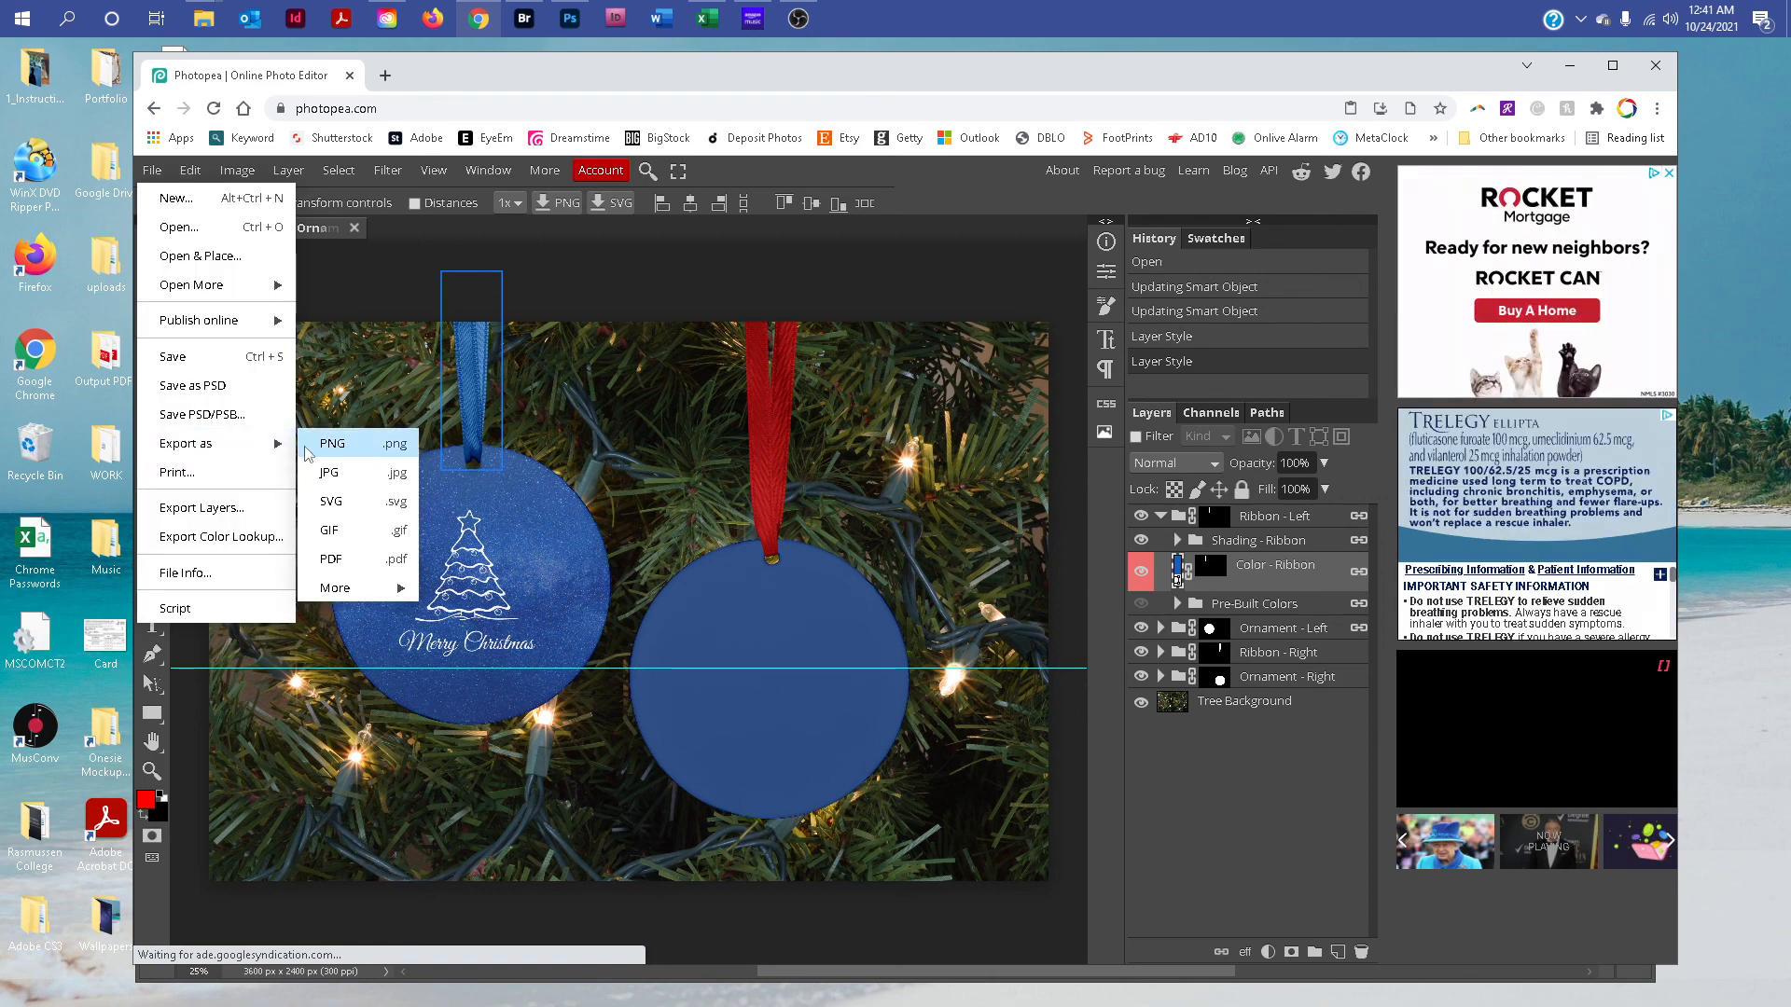